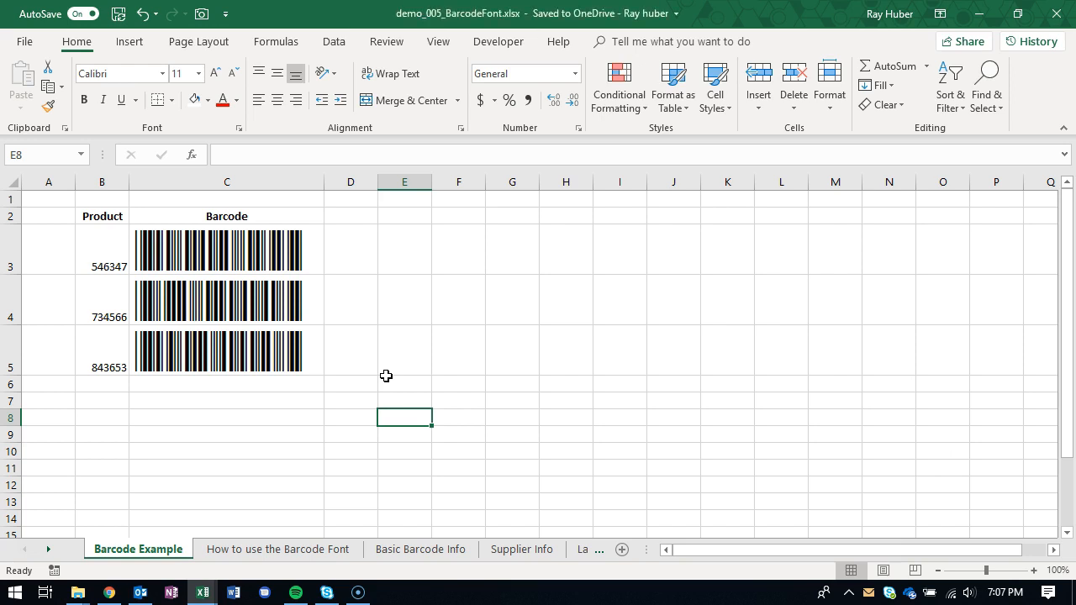
# - Reduce the barcode font size in cell C5 to 36
pyautogui.click(260, 356)
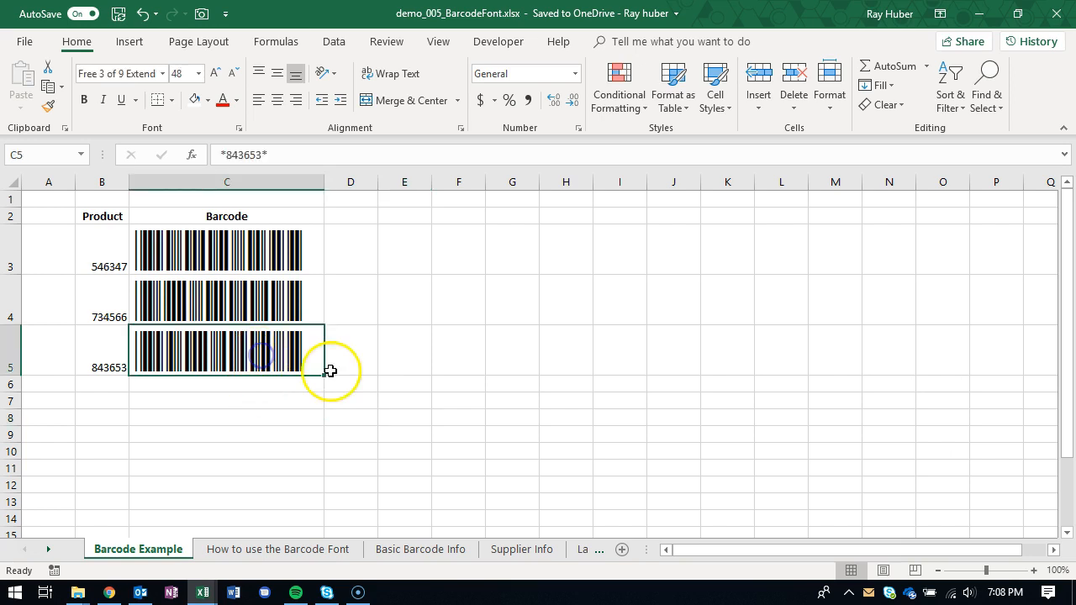
pyautogui.click(216, 73)
pyautogui.click(239, 74)
pyautogui.click(239, 74)
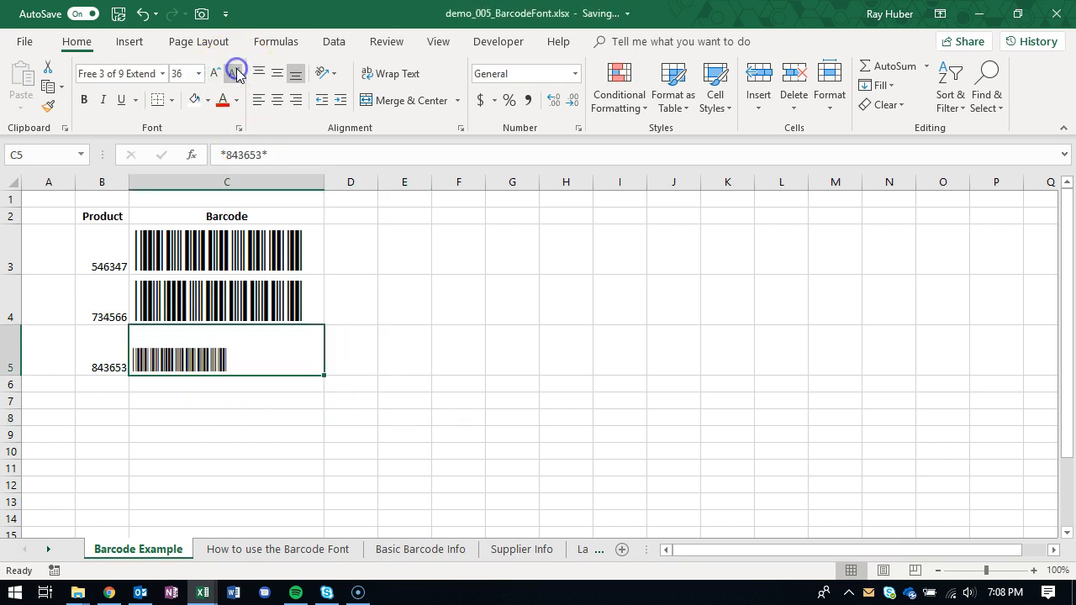
pyautogui.click(221, 498)
pyautogui.press('alt')
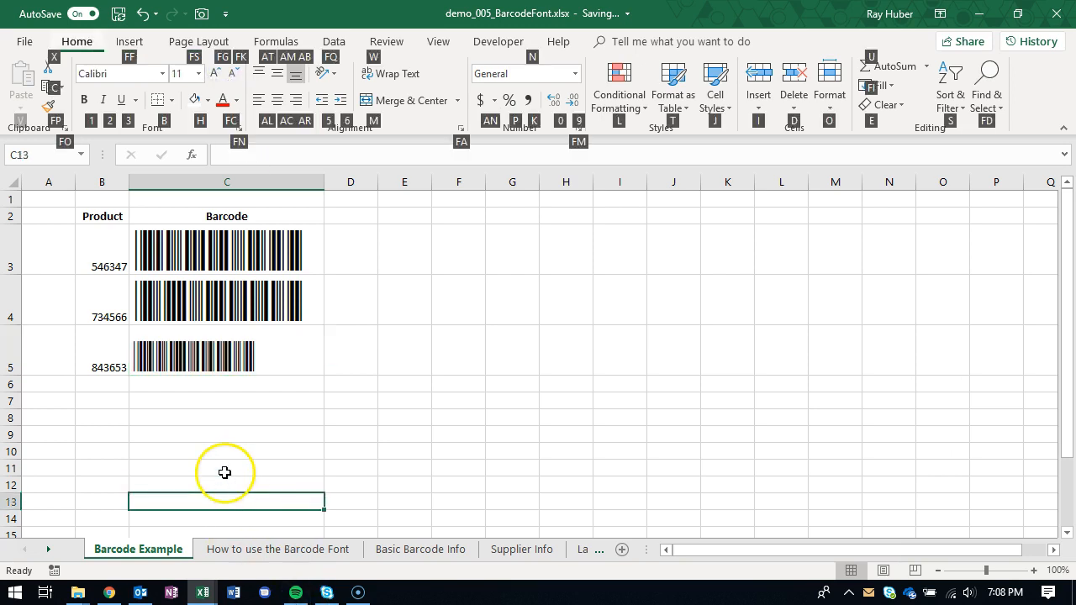
pyautogui.click(224, 473)
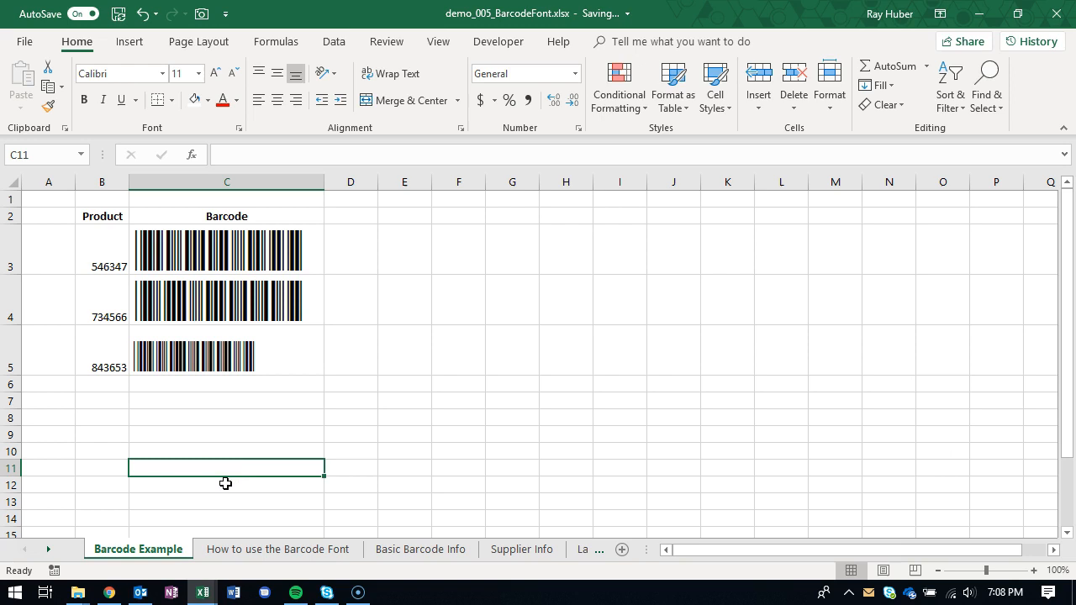
pyautogui.click(301, 402)
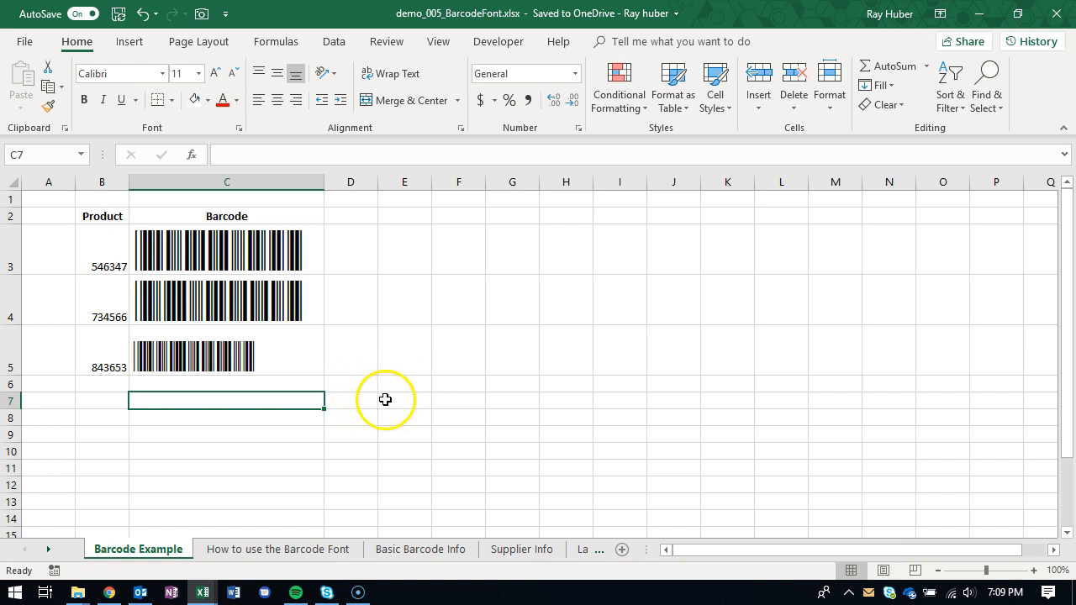
pyautogui.click(248, 348)
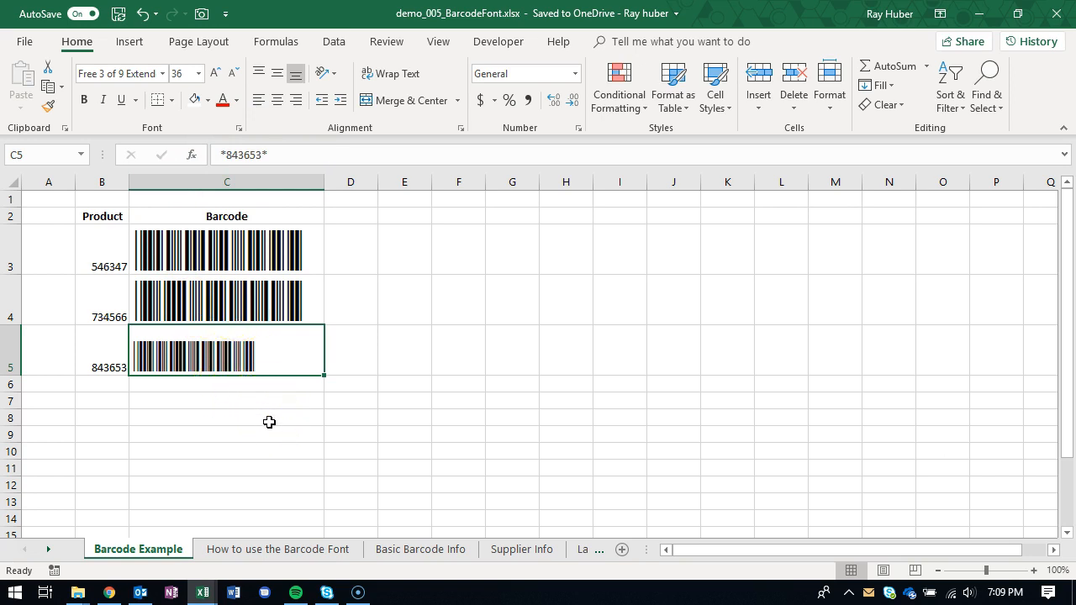
pyautogui.click(342, 403)
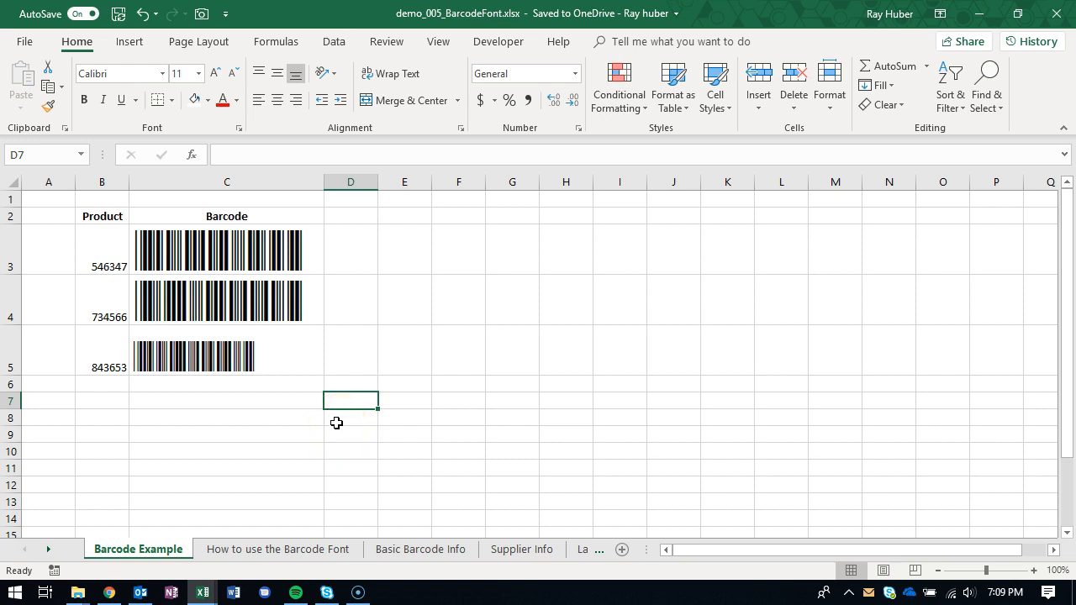
pyautogui.click(336, 423)
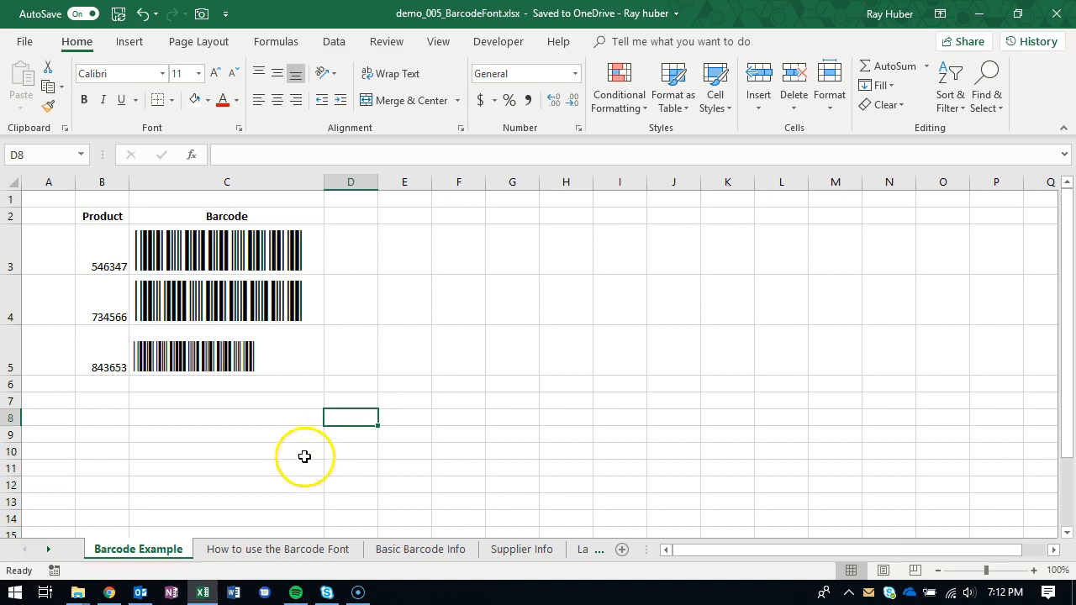
# - Switch to Chrome and go to free-barcode-font.com
pyautogui.click(110, 593)
pyautogui.click(231, 44)
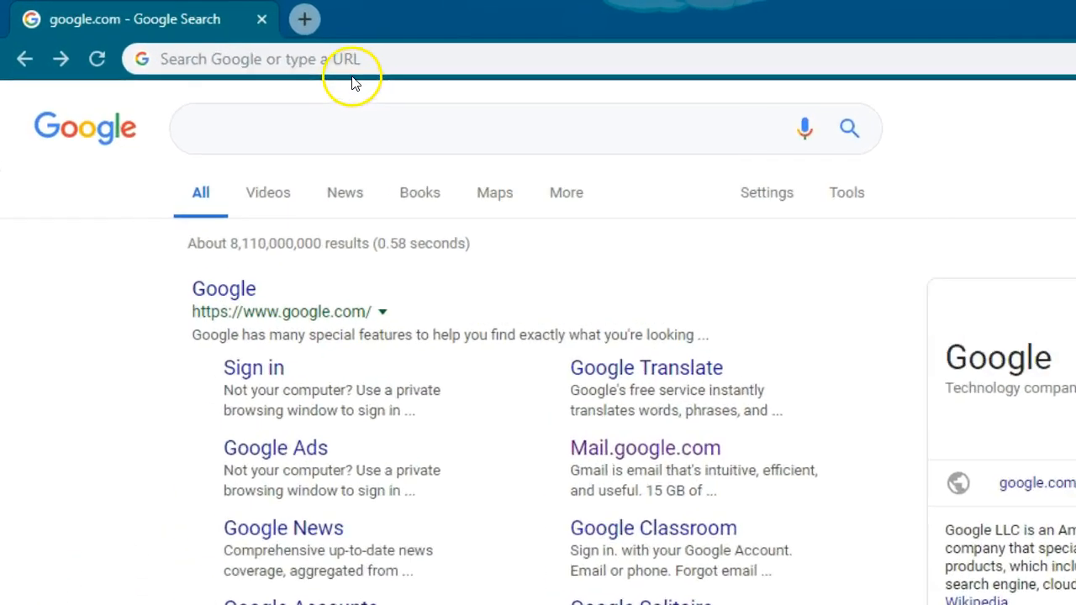
pyautogui.write('fre')
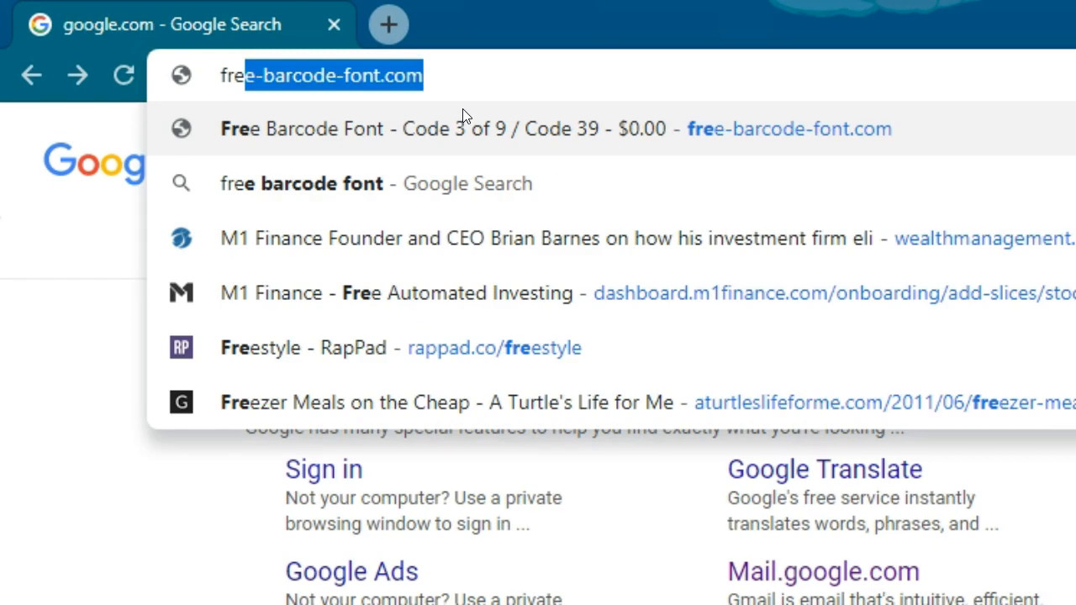
pyautogui.press('Right')
pyautogui.press('Return')
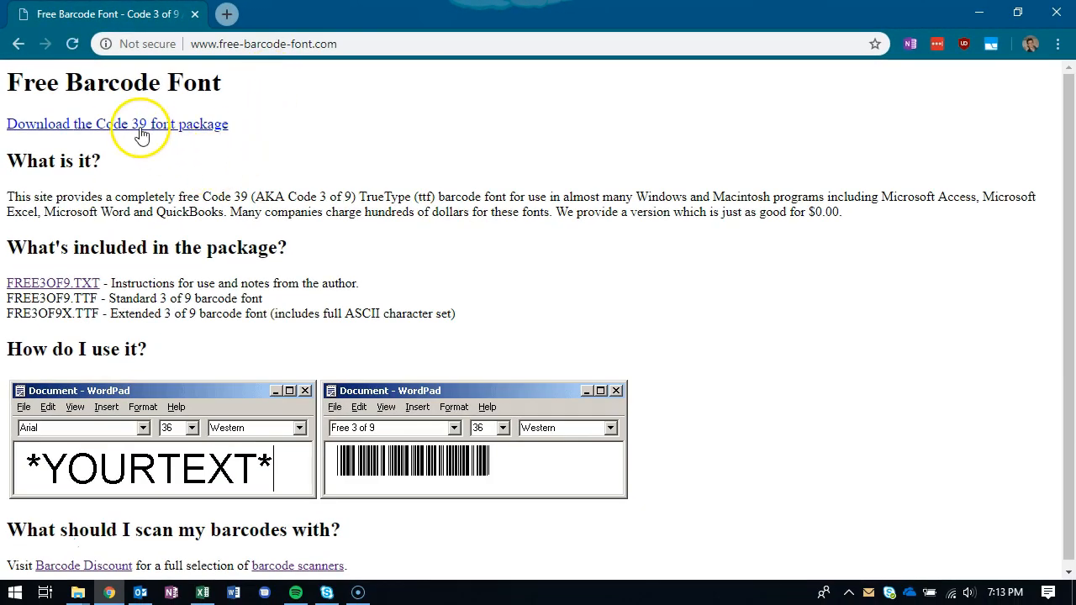
# - Download the Code 39 font package and open the downloaded free3of9 (1).zip archive
pyautogui.click(162, 147)
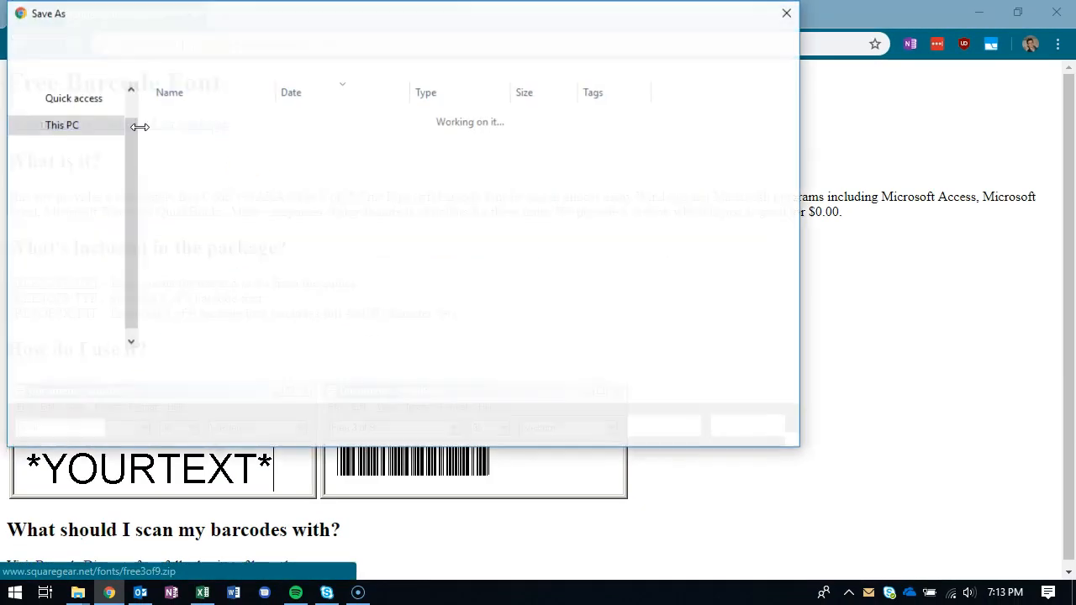
pyautogui.click(666, 426)
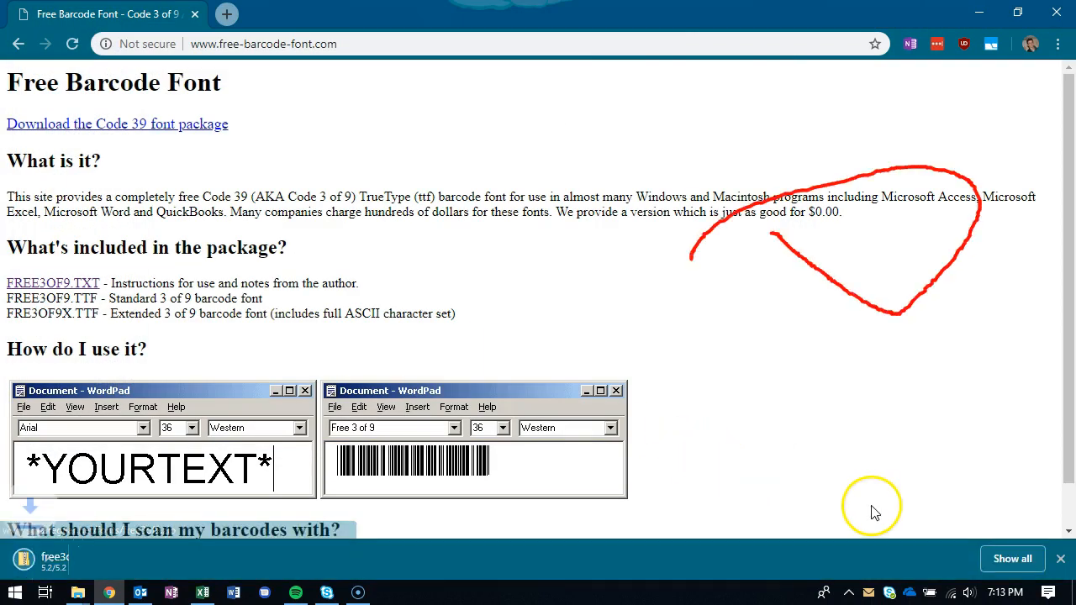
pyautogui.click(30, 552)
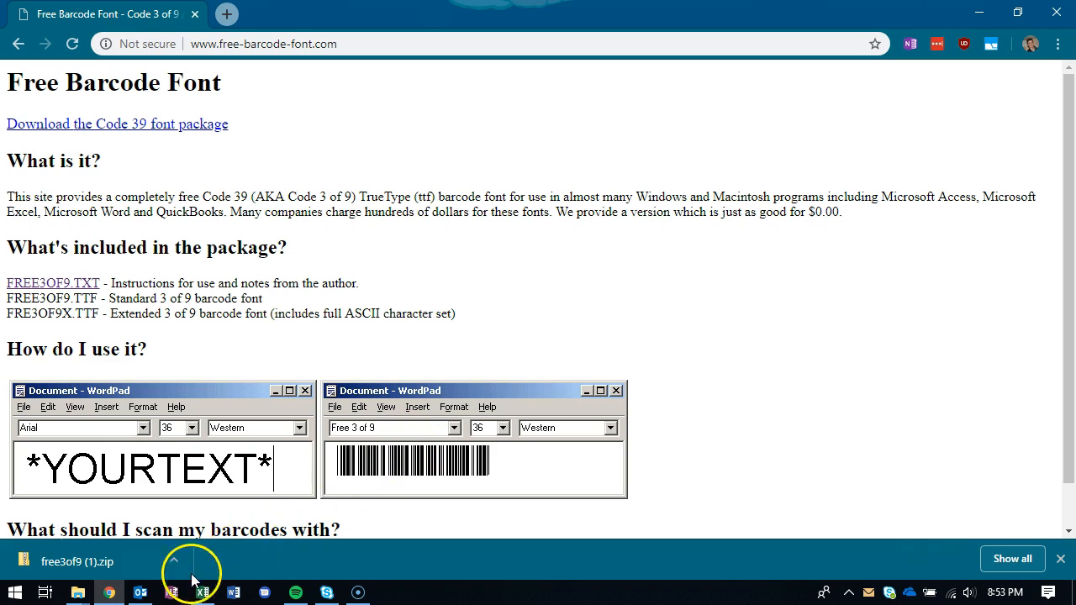
pyautogui.click(125, 569)
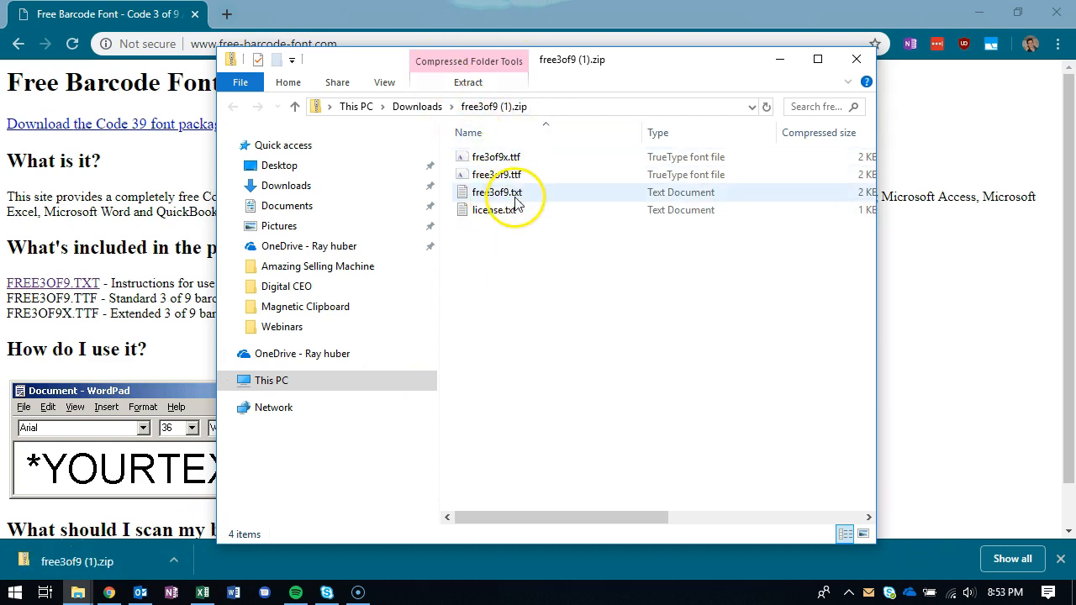
# - Install the Free 3 of 9 Extended font from fre3of9x.ttf, replacing the existing copy, and minimize the font preview
pyautogui.click(518, 315)
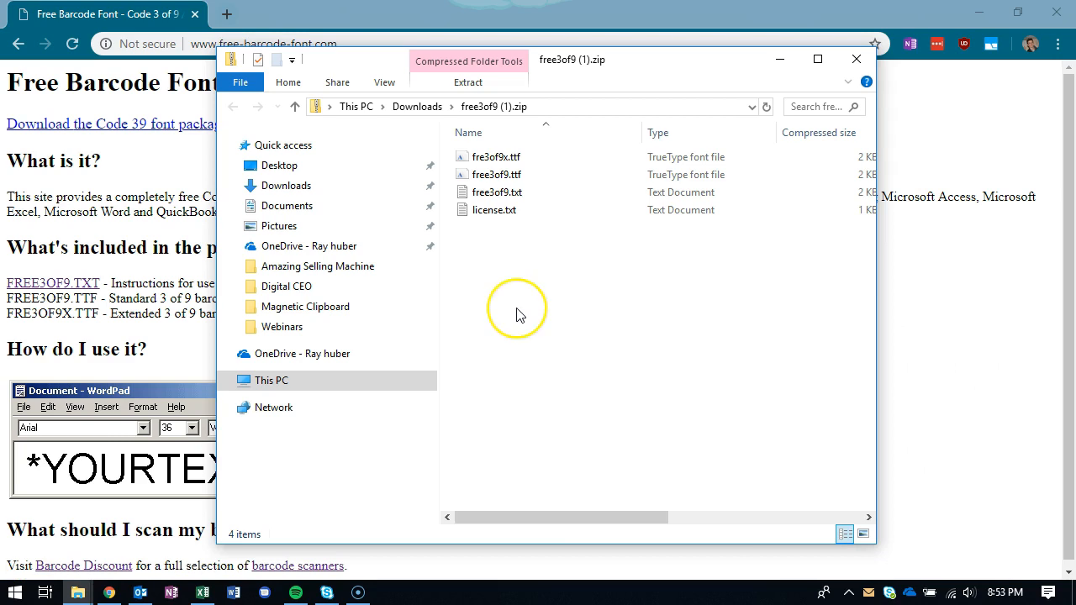
pyautogui.click(504, 328)
pyautogui.doubleClick(505, 159)
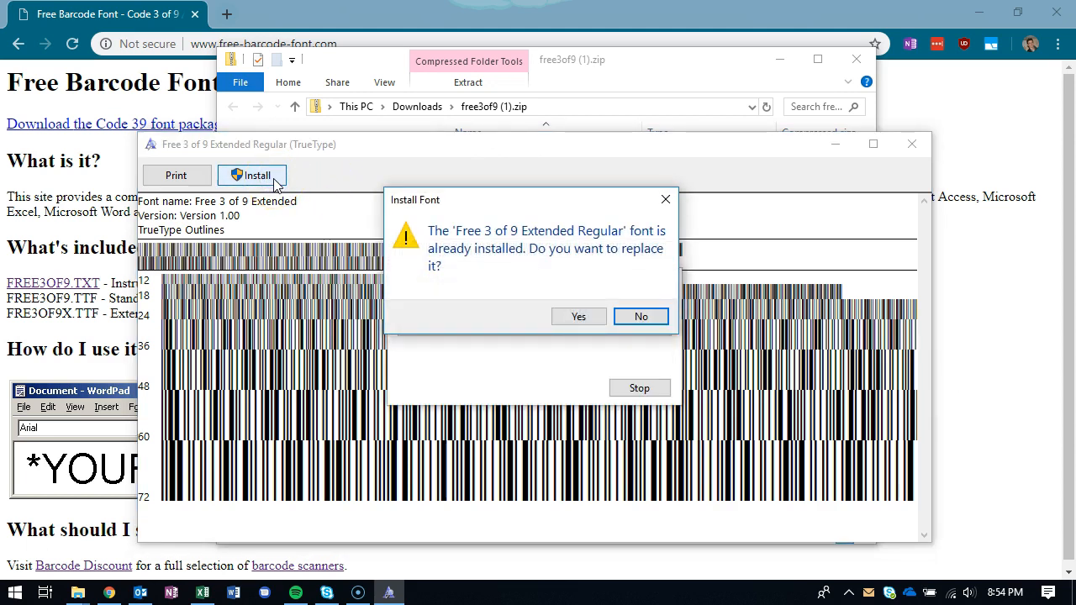
pyautogui.click(581, 318)
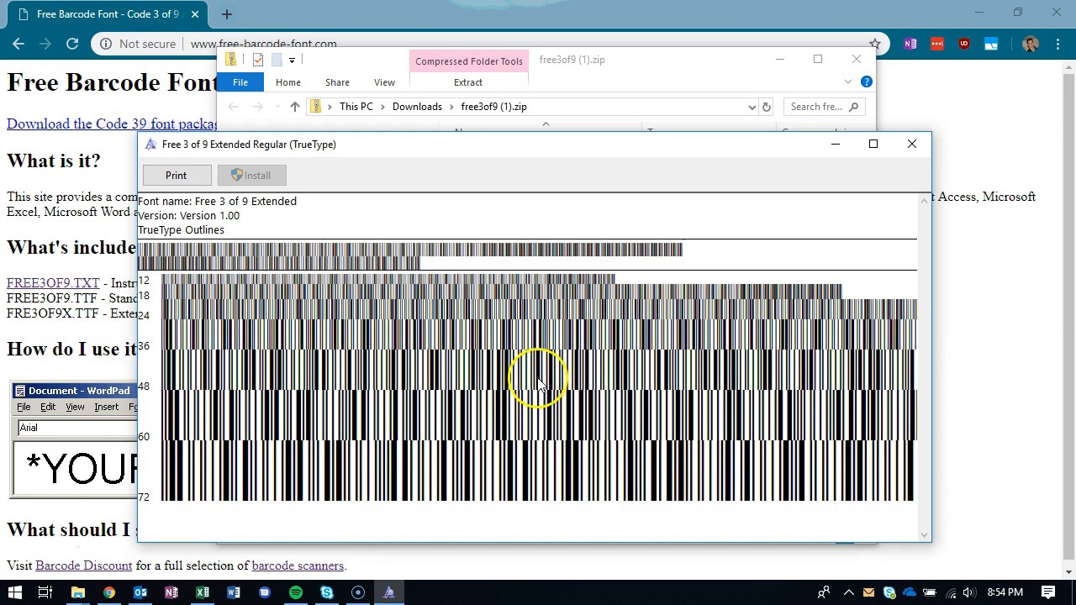
pyautogui.click(835, 144)
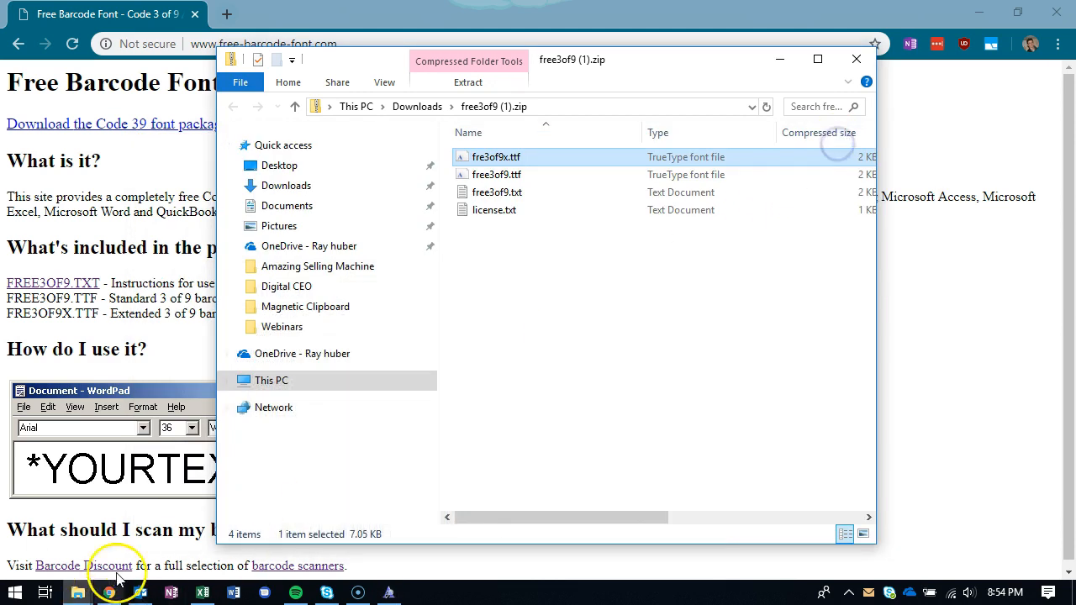
# - Switch back to the Excel workbook and open the Basic Barcode Info sheet
pyautogui.click(203, 593)
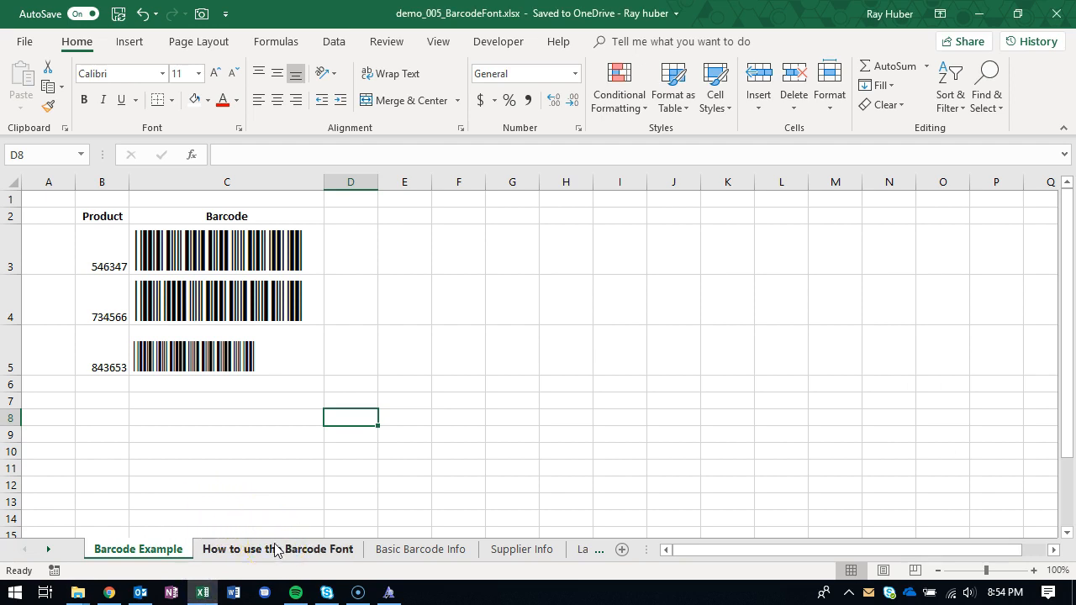
pyautogui.click(277, 549)
pyautogui.click(360, 267)
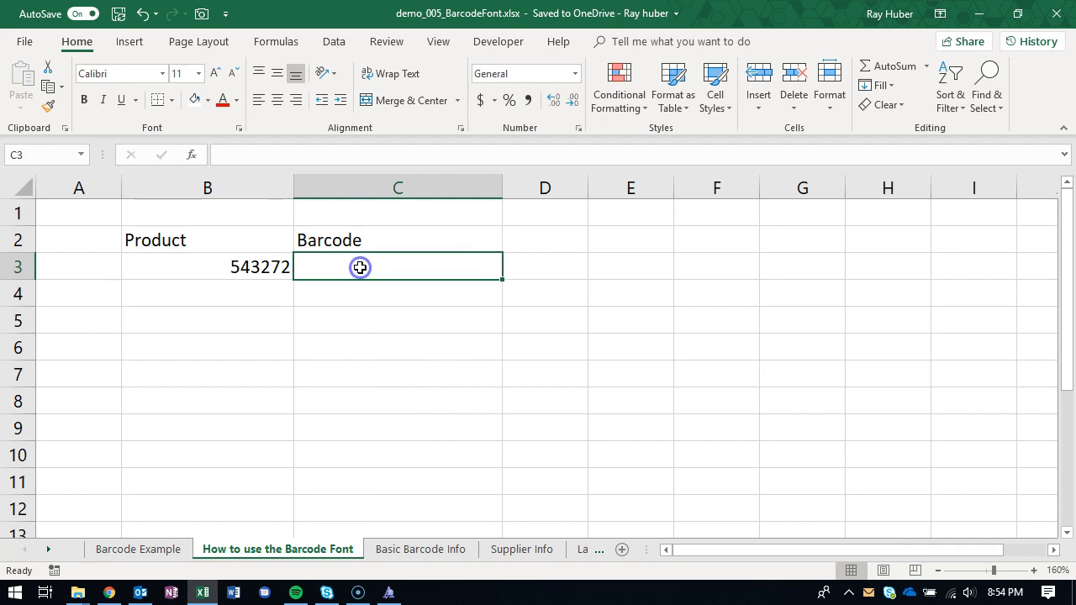
pyautogui.moveTo(435, 300); pyautogui.dragTo(496, 370)
pyautogui.click(428, 269)
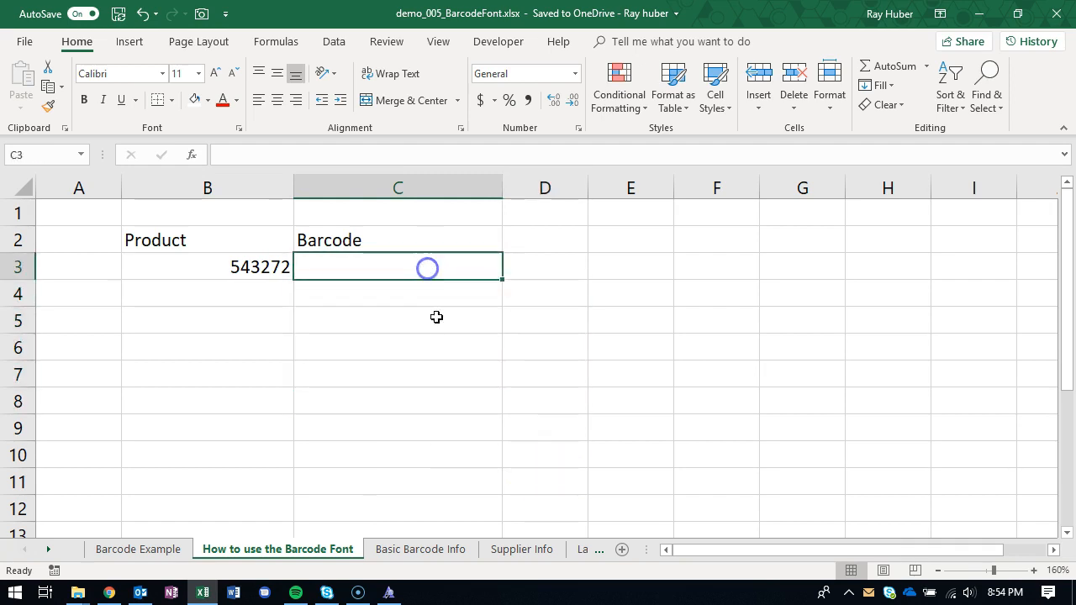
pyautogui.click(436, 560)
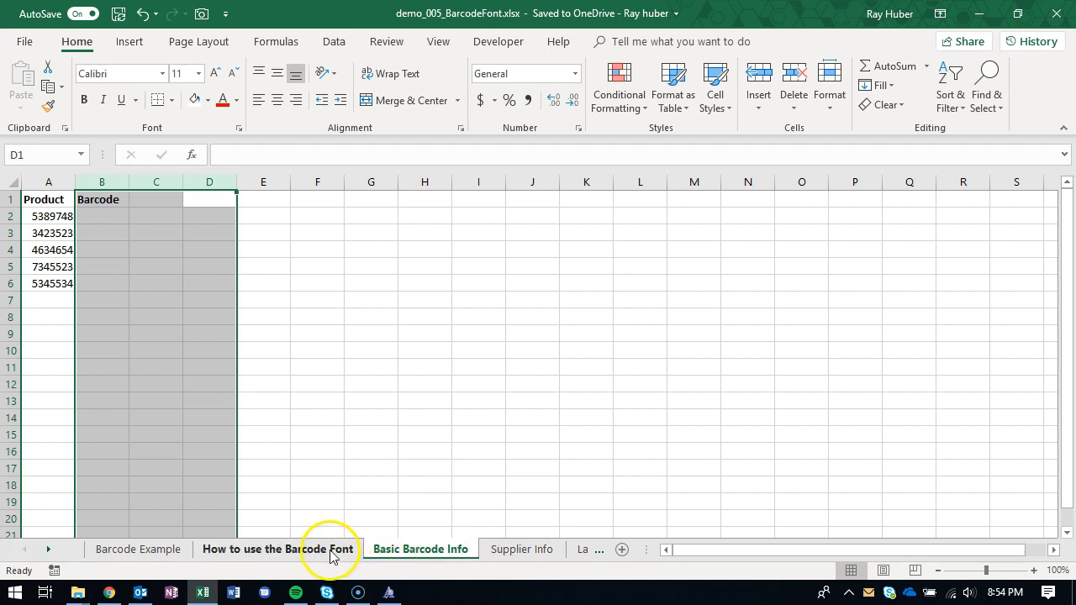
# - Enter the first product number enclosed in asterisks, *5389748*, in Barcode cell B2
pyautogui.click(101, 218)
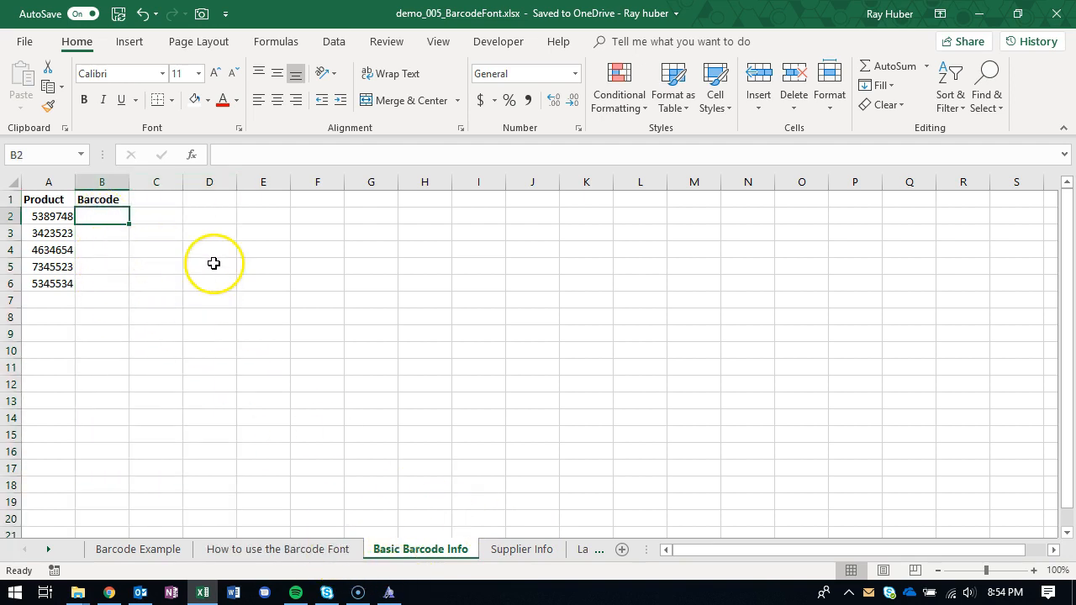
pyautogui.click(312, 162)
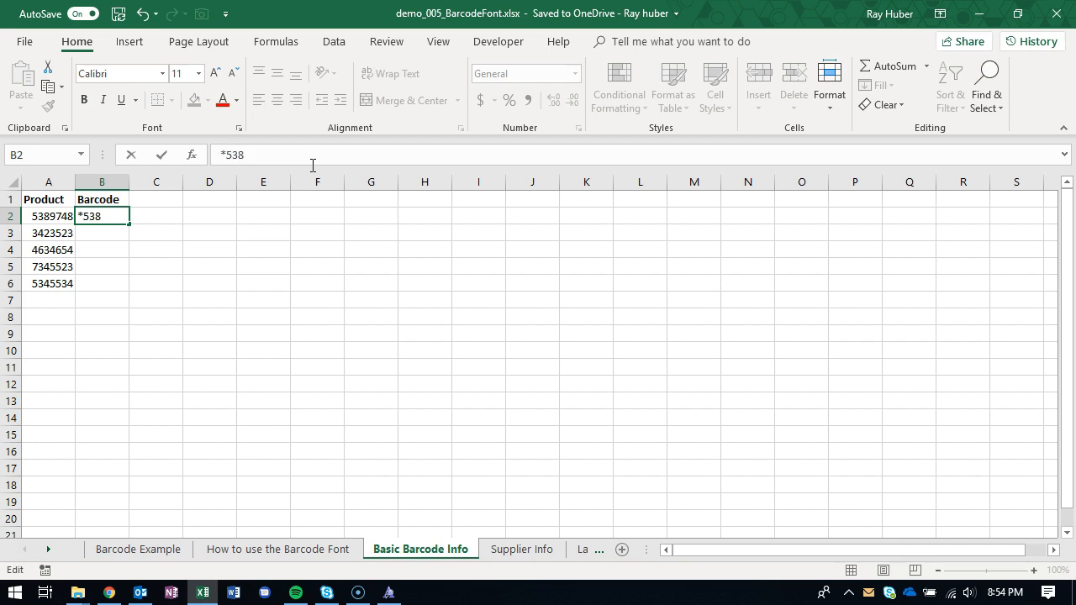
pyautogui.write('*')
pyautogui.press('Return')
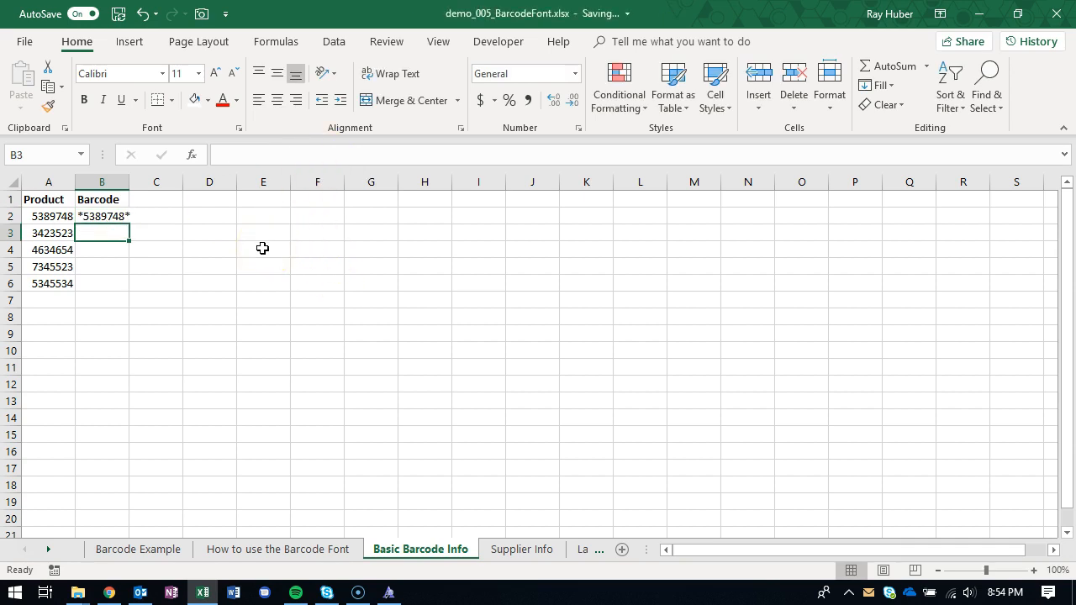
# - Apply the Free 3 of 9 Extended font to the text in cell B2
pyautogui.click(92, 217)
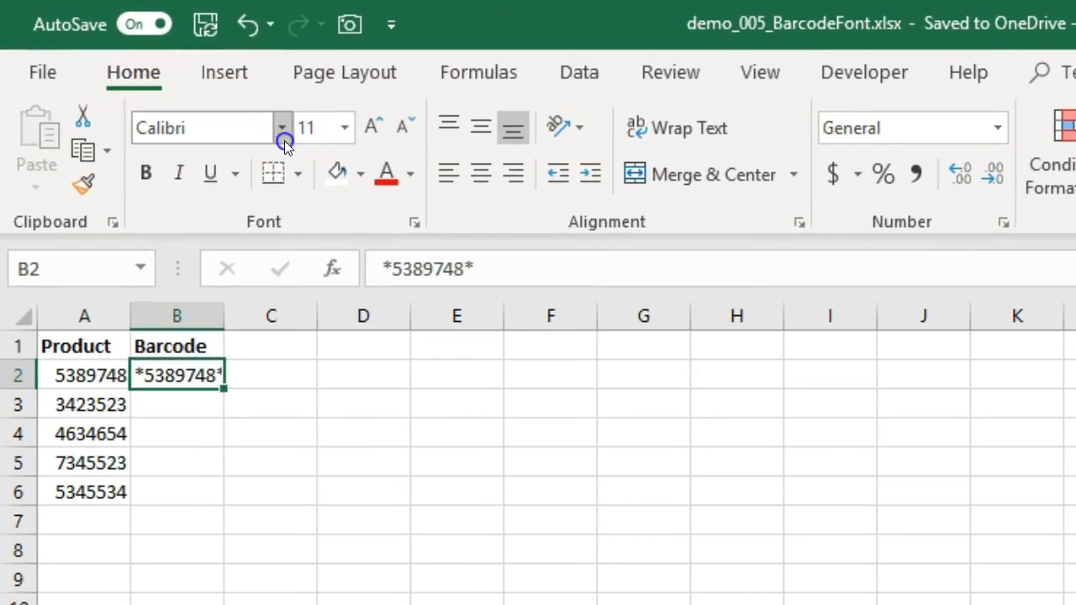
pyautogui.click(283, 135)
pyautogui.scroll(-6, 378, 322)
pyautogui.scroll(-20, 380, 322)
pyautogui.scroll(-7, 387, 342)
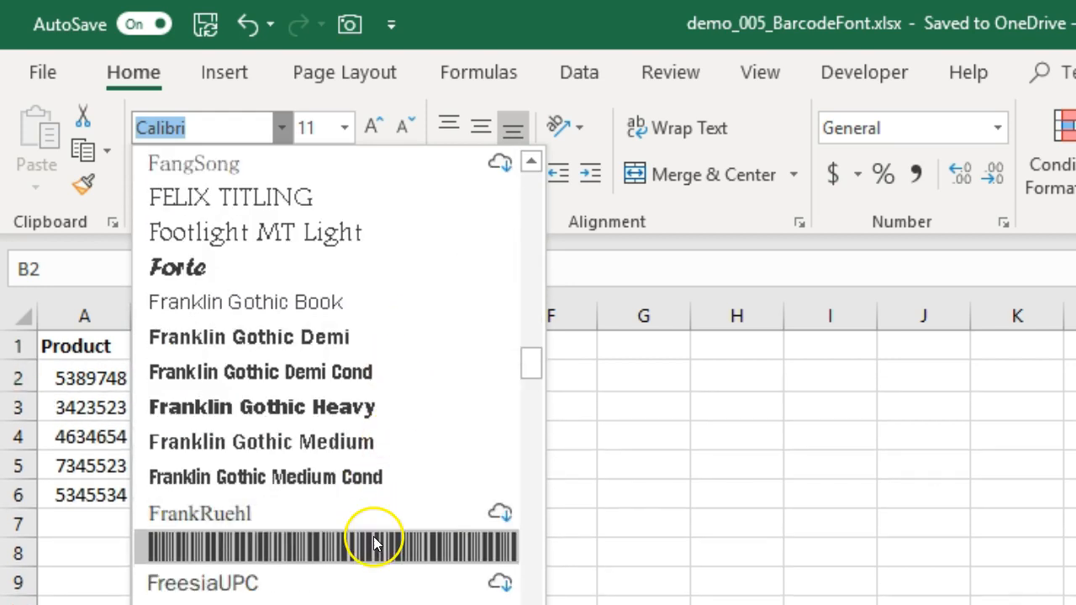
pyautogui.click(374, 545)
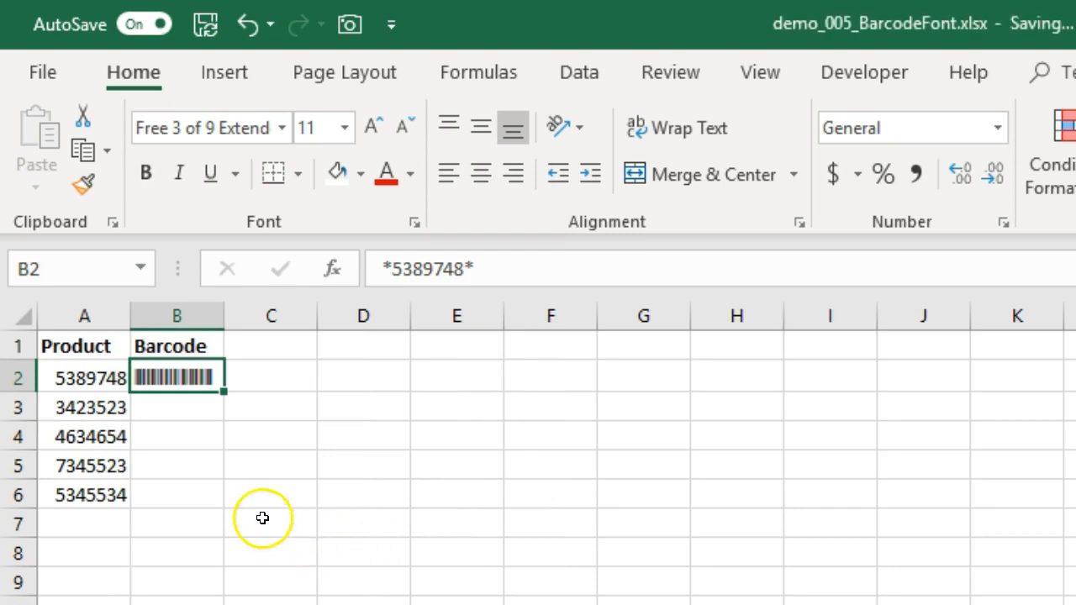
pyautogui.click(185, 409)
pyautogui.click(171, 384)
# - Widen column B and increase the barcode font size in cell B2 to 48
pyautogui.moveTo(223, 316); pyautogui.dragTo(351, 328)
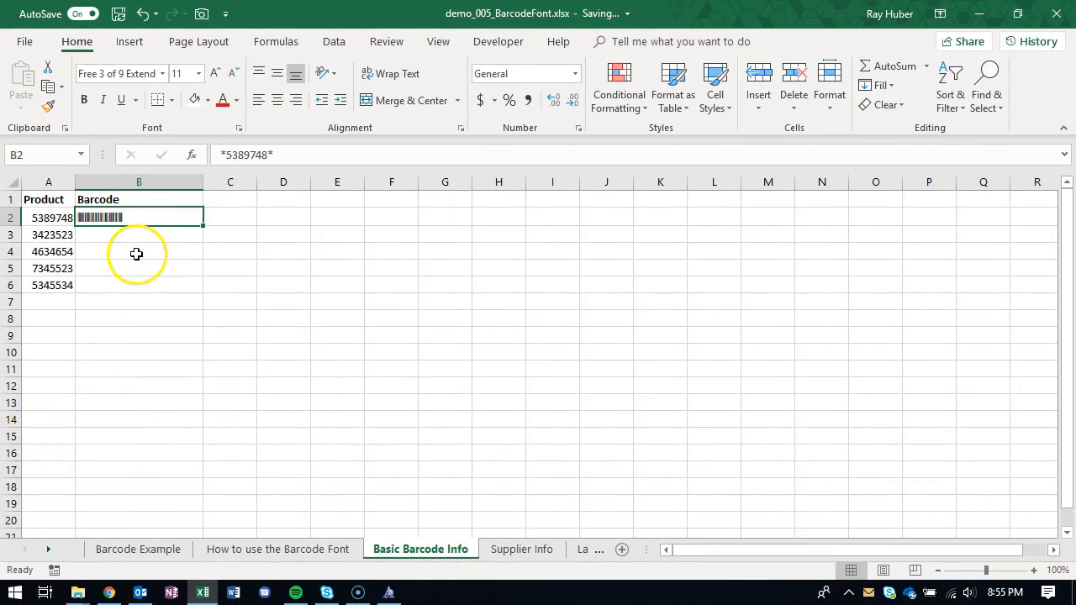
pyautogui.click(220, 73)
pyautogui.click(220, 73)
pyautogui.click(220, 73)
pyautogui.click(220, 74)
pyautogui.click(220, 73)
pyautogui.click(220, 73)
pyautogui.click(219, 73)
pyautogui.click(219, 74)
pyautogui.click(220, 73)
pyautogui.click(219, 73)
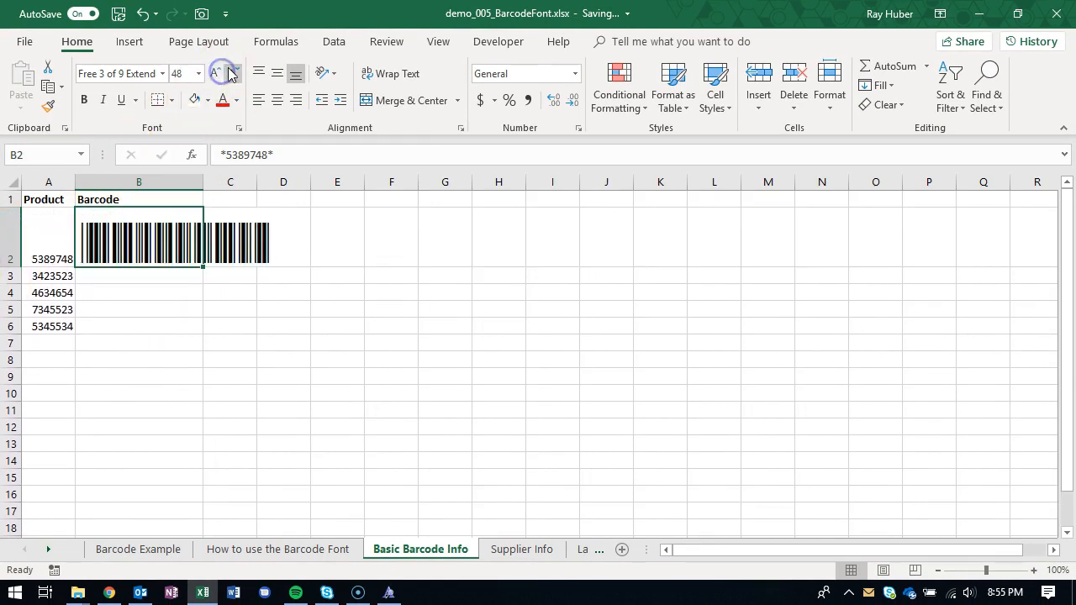
# - Examine the text between the asterisks in barcode cell B2 and compare it with the product number in A2
pyautogui.click(180, 297)
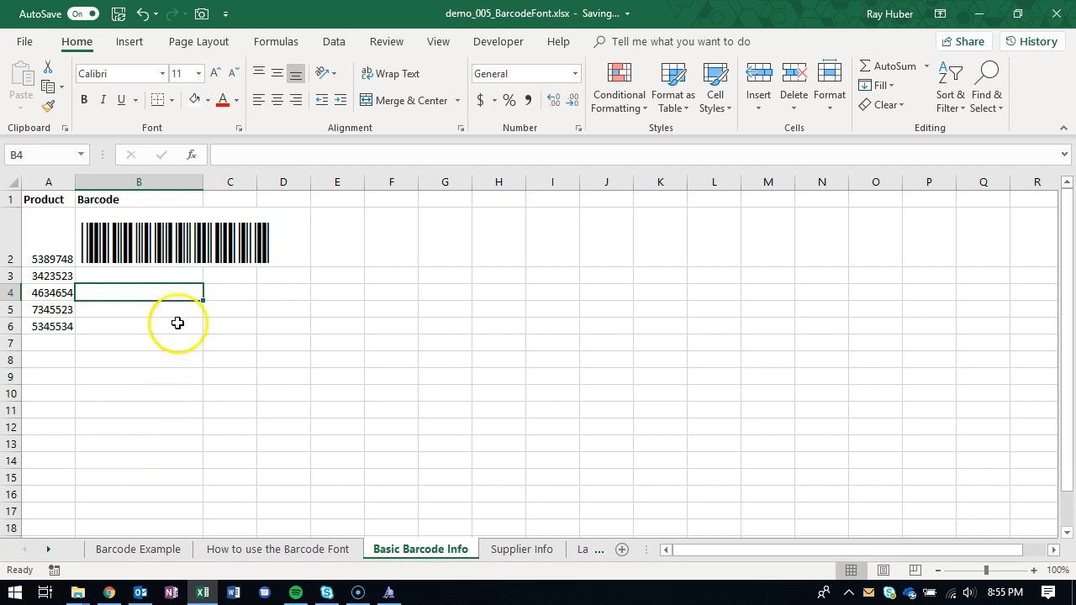
pyautogui.click(211, 344)
pyautogui.click(115, 361)
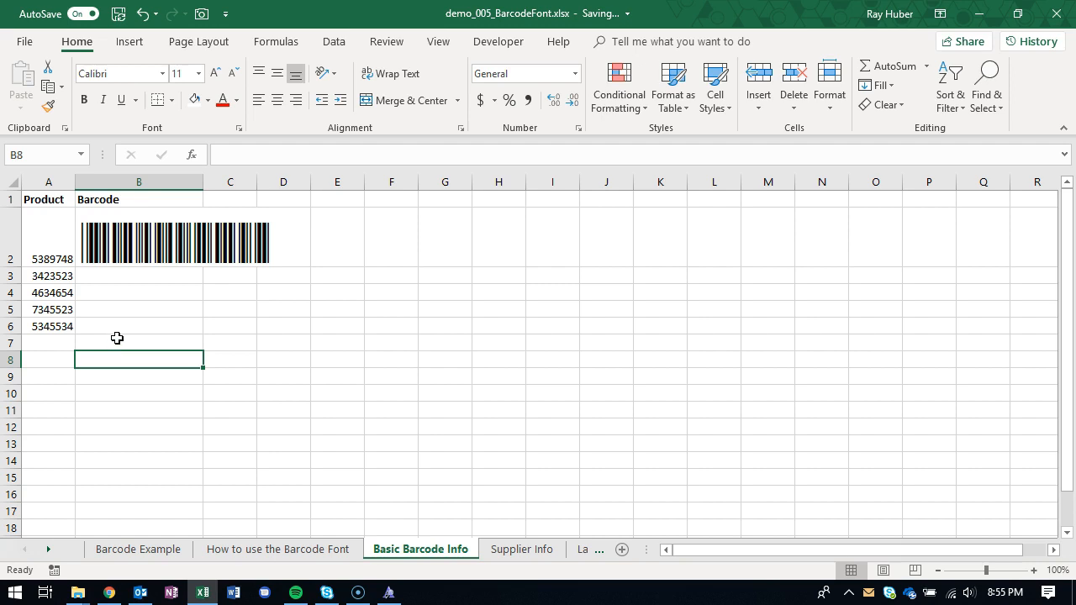
pyautogui.click(116, 260)
pyautogui.click(268, 154)
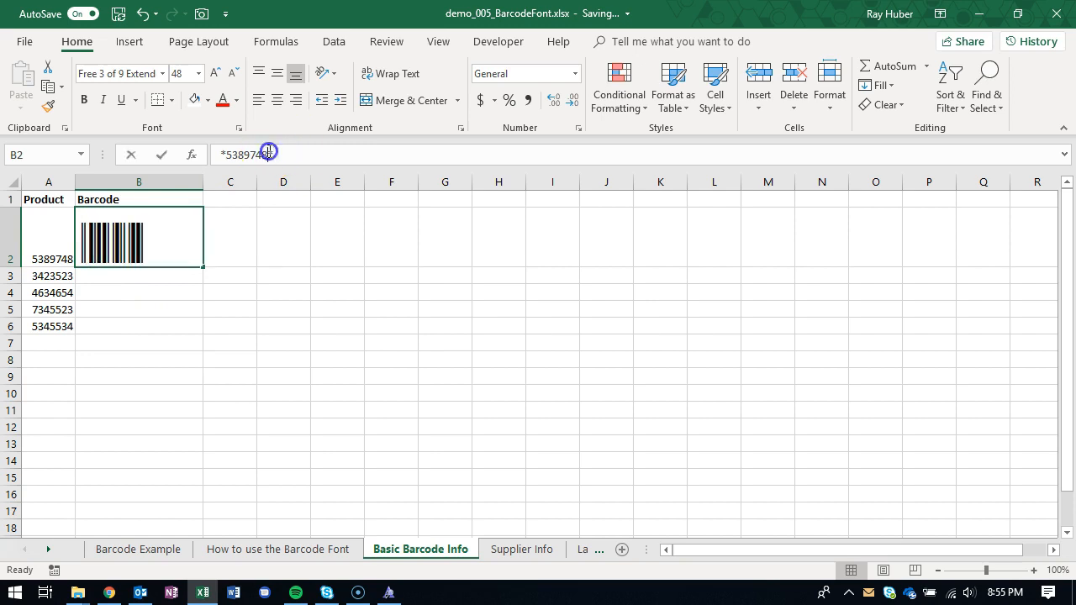
pyautogui.moveTo(236, 158); pyautogui.dragTo(226, 157)
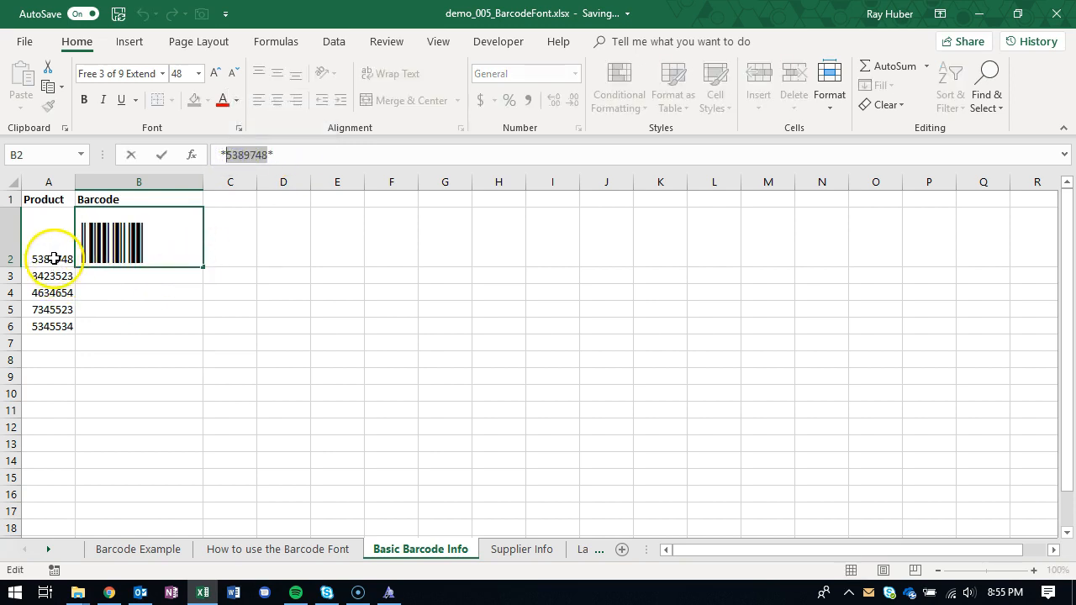
pyautogui.click(159, 359)
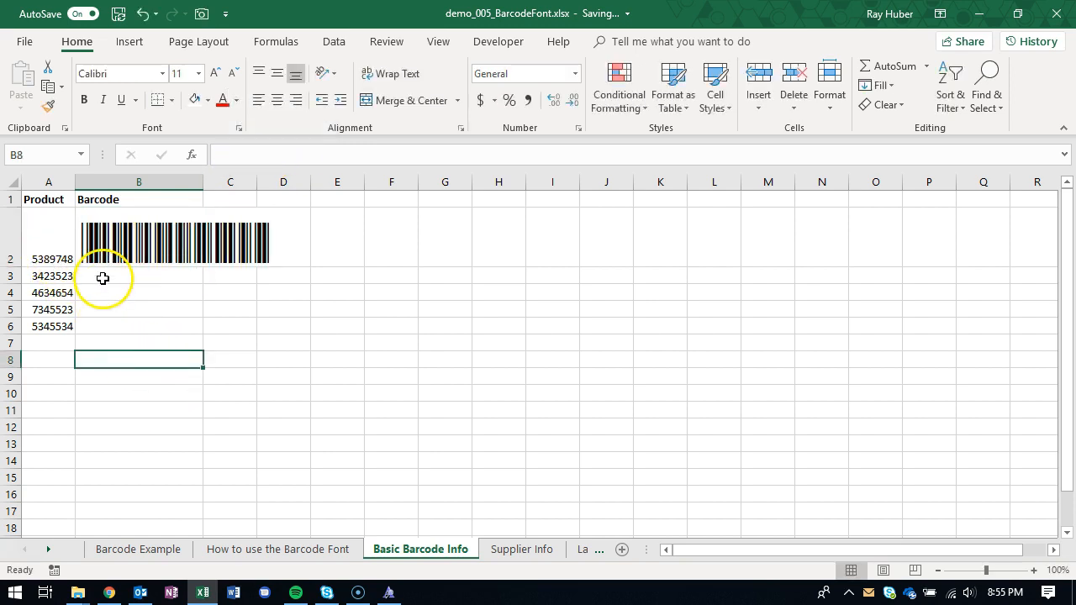
pyautogui.click(119, 246)
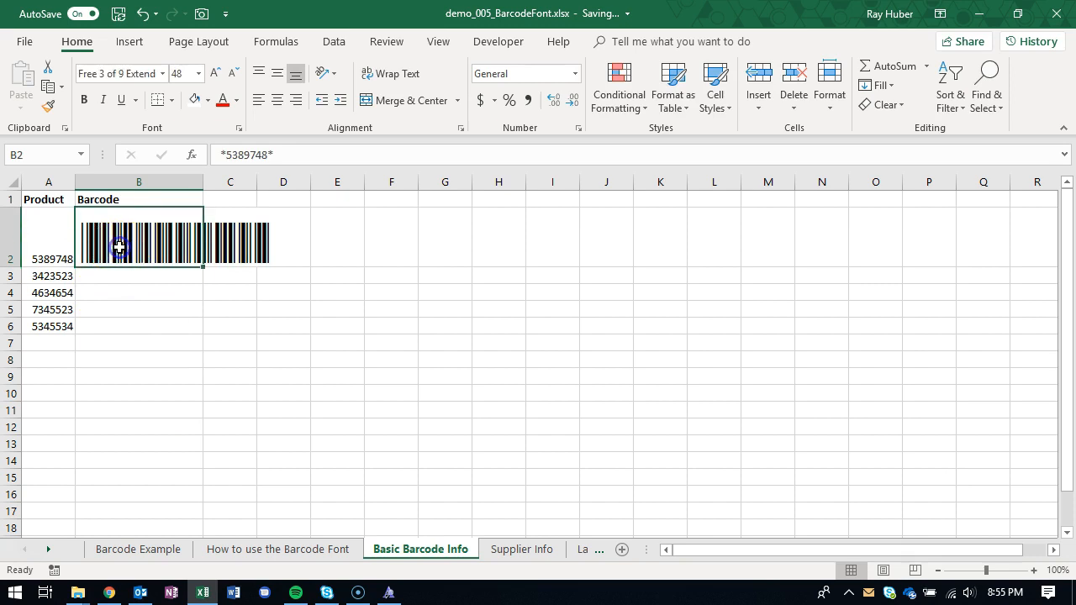
# - Enter a formula in Barcode cell B3 that encloses product number A3 in asterisks: ="*" & A3 & "*"
pyautogui.click(132, 344)
pyautogui.click(118, 287)
pyautogui.click(111, 271)
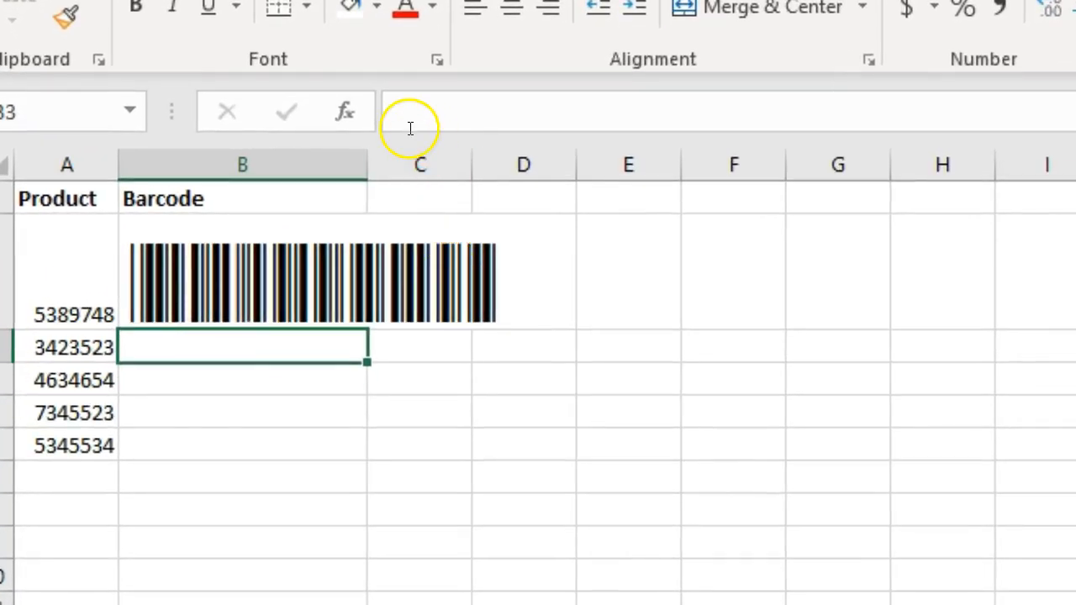
pyautogui.click(409, 127)
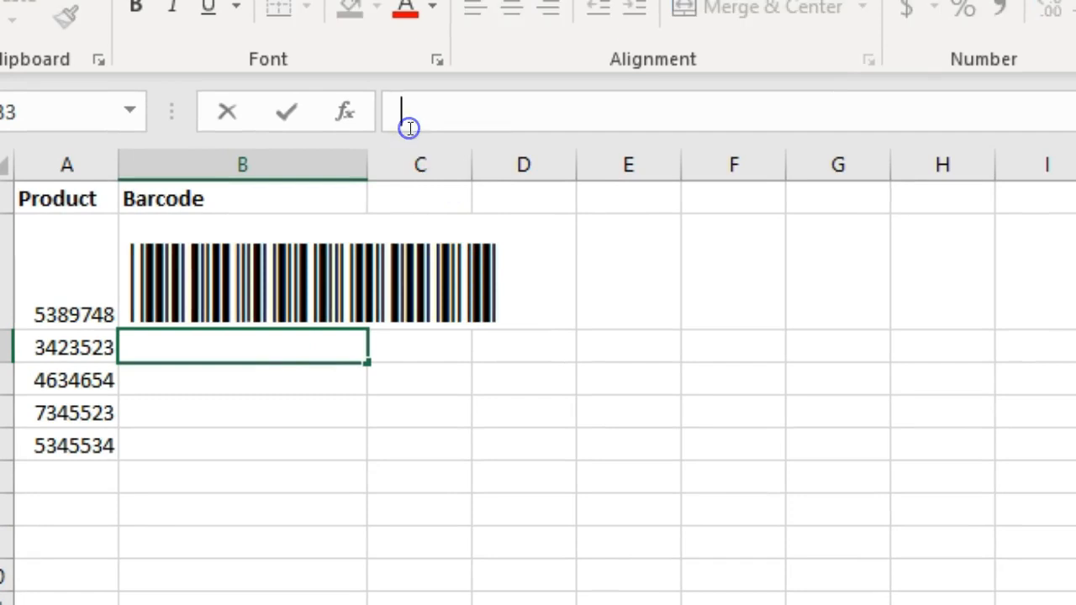
pyautogui.write('="*" &')
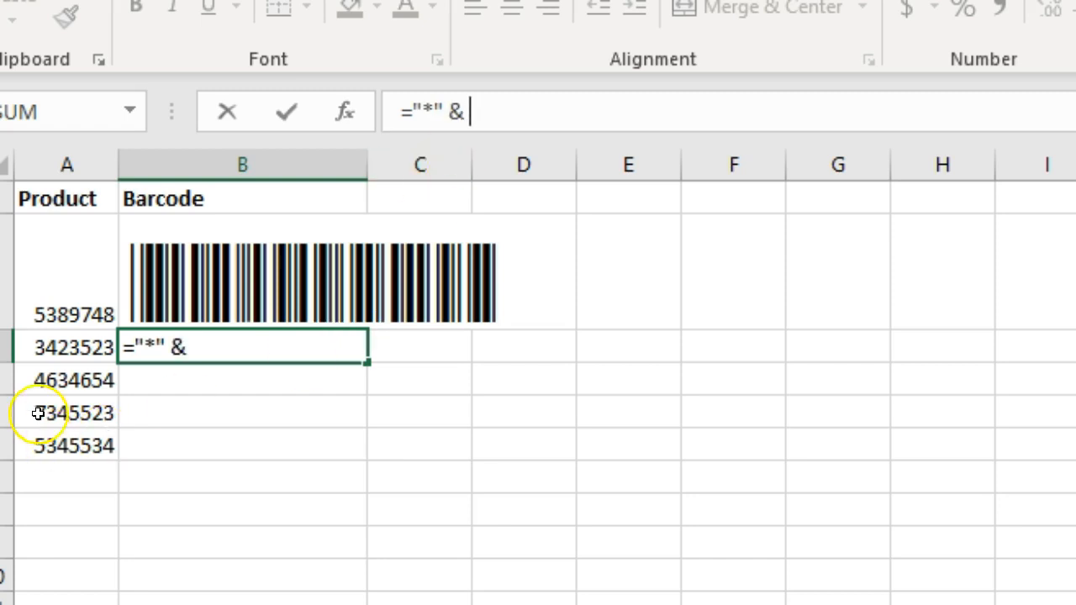
pyautogui.click(49, 347)
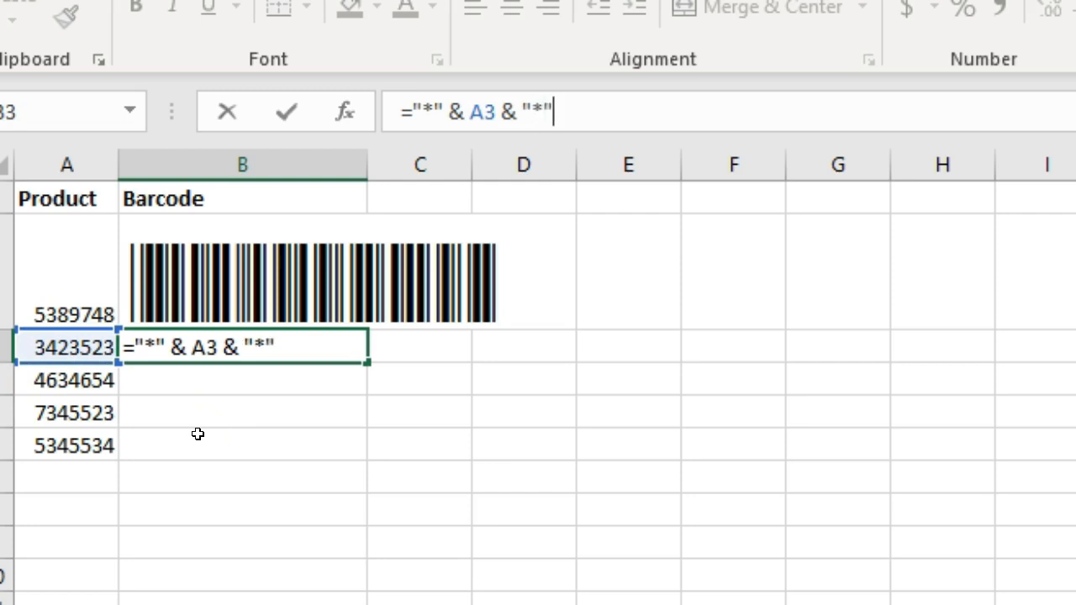
pyautogui.press('Return')
# - Apply the Free 3 of 9 Extended font to the formula cell B3
pyautogui.click(194, 344)
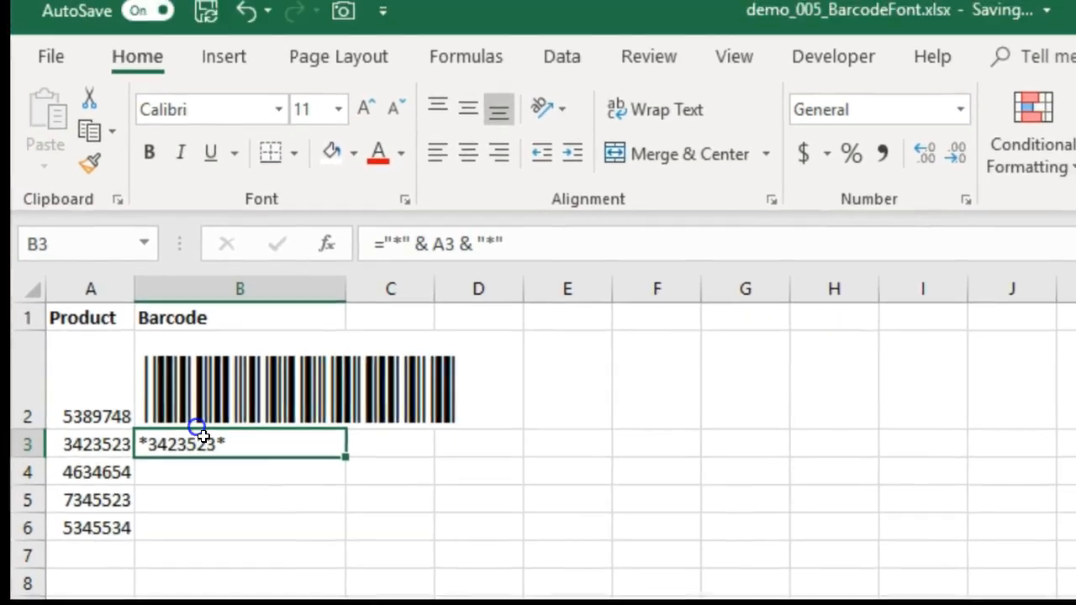
pyautogui.click(277, 115)
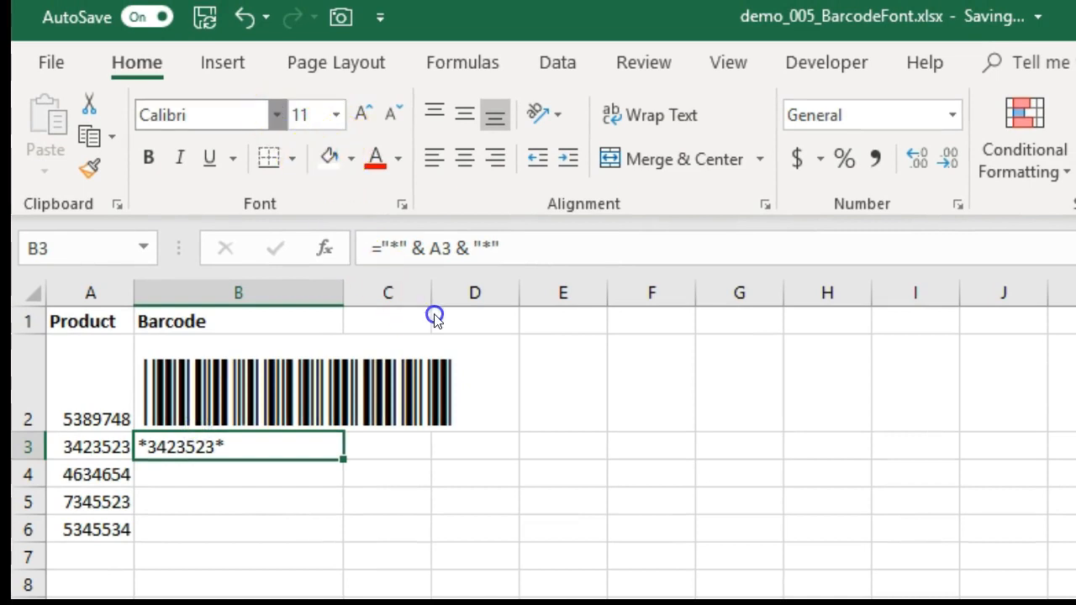
pyautogui.moveTo(515, 179); pyautogui.dragTo(516, 349)
pyautogui.click(328, 214)
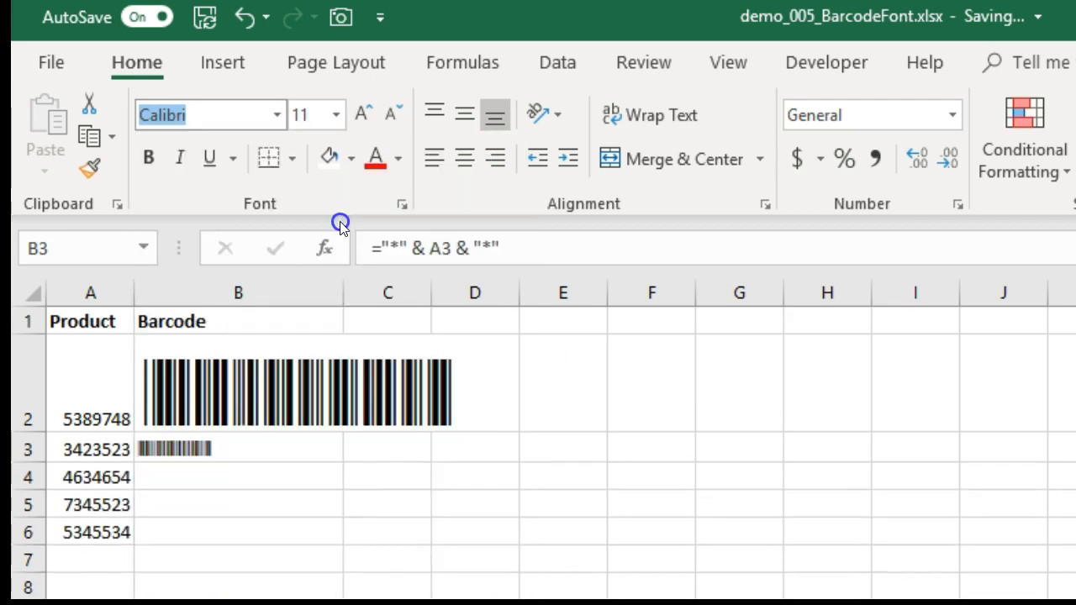
pyautogui.click(373, 466)
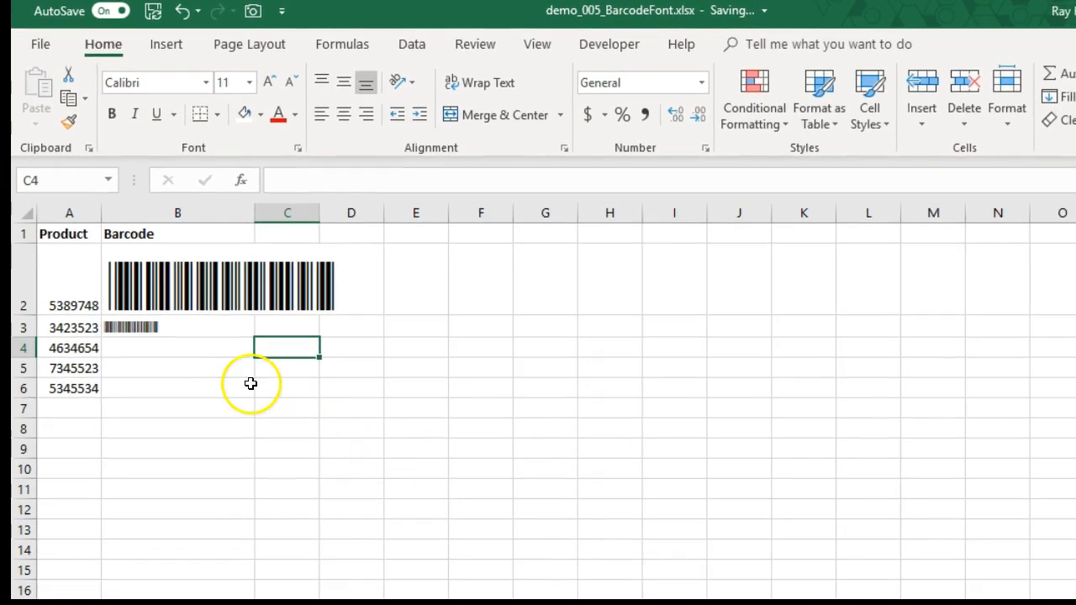
# - Copy the barcode formula from B3 down through B6 for the remaining product numbers
pyautogui.click(185, 326)
pyautogui.click(288, 180)
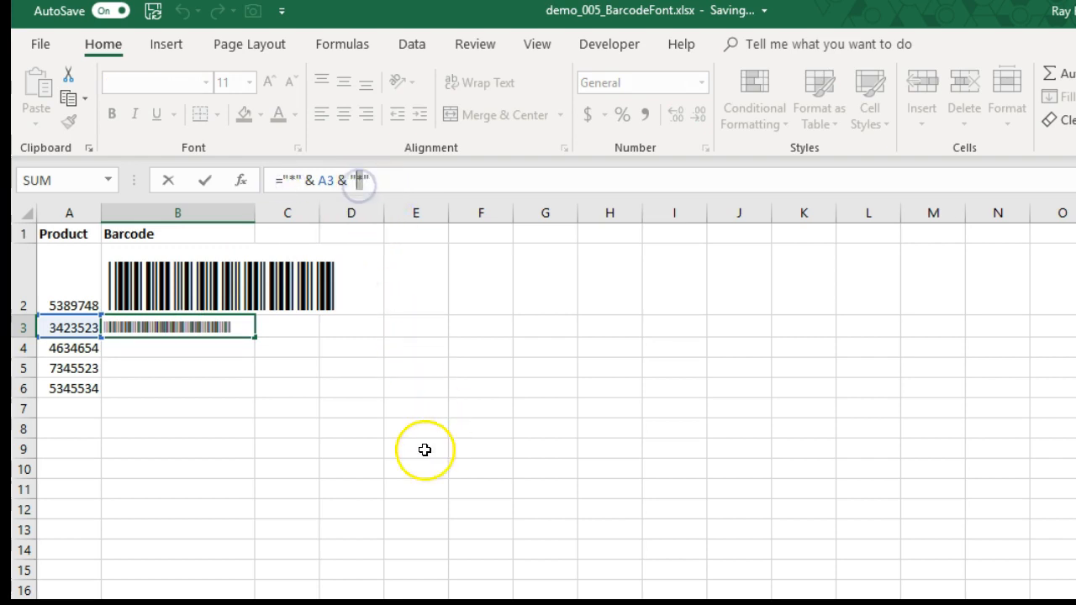
pyautogui.click(294, 382)
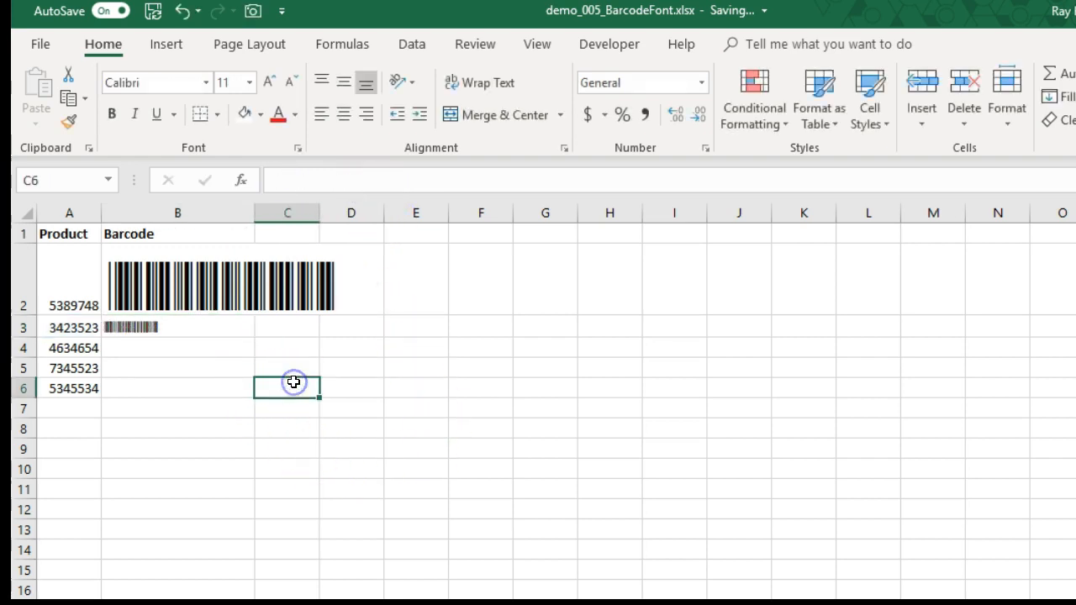
pyautogui.click(298, 338)
pyautogui.click(162, 329)
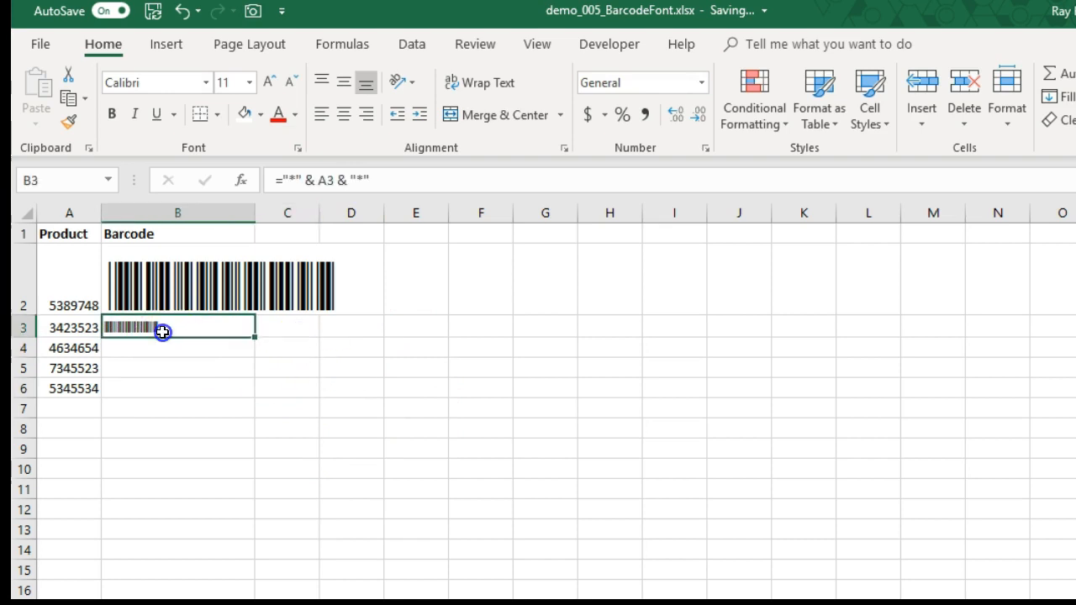
pyautogui.moveTo(249, 339); pyautogui.dragTo(249, 391)
pyautogui.click(196, 481)
# - Increase the font size of the barcodes in B3:B6 to 48
pyautogui.moveTo(159, 323); pyautogui.dragTo(173, 399)
pyautogui.click(268, 81)
pyautogui.click(269, 81)
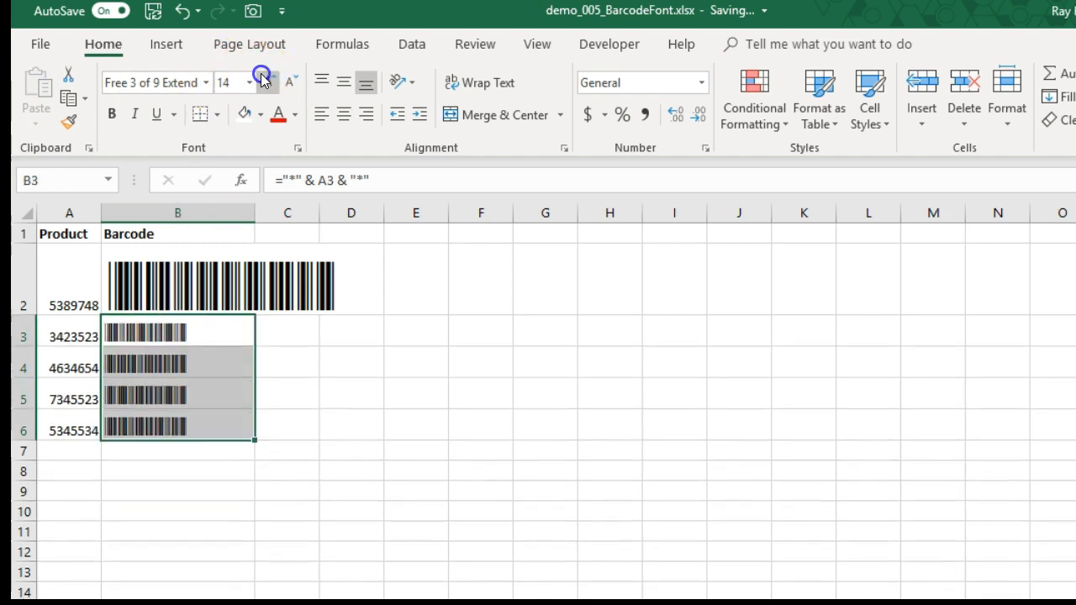
pyautogui.click(268, 81)
pyautogui.click(269, 81)
pyautogui.click(268, 80)
pyautogui.click(268, 80)
pyautogui.click(268, 80)
pyautogui.click(269, 81)
pyautogui.click(269, 81)
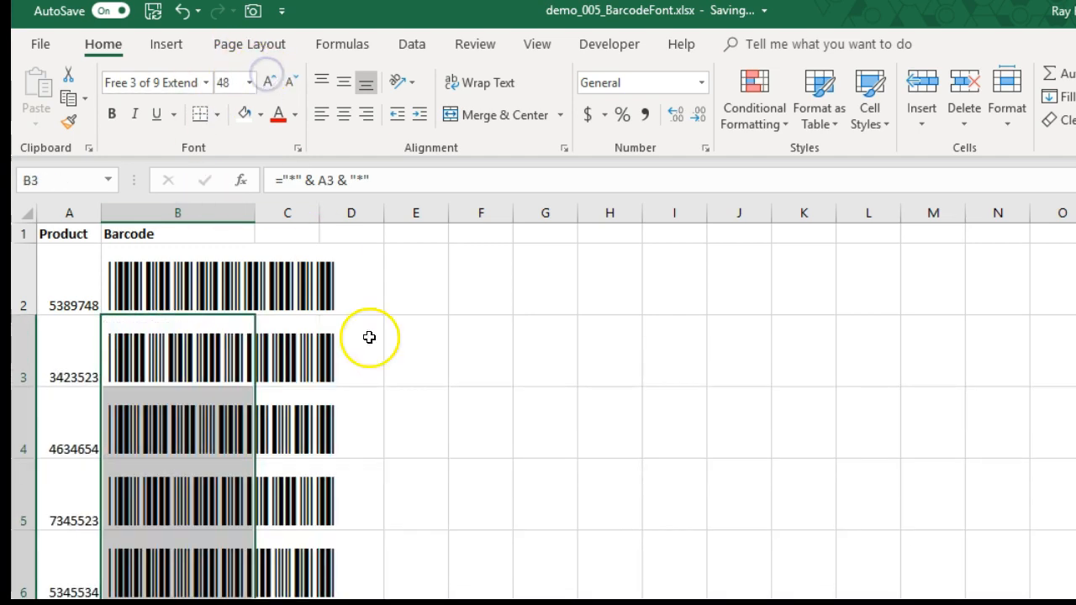
pyautogui.click(413, 547)
# - Examine the formulas behind the barcodes in cells B3 through B6 and the product number each one references
pyautogui.click(134, 350)
pyautogui.click(173, 401)
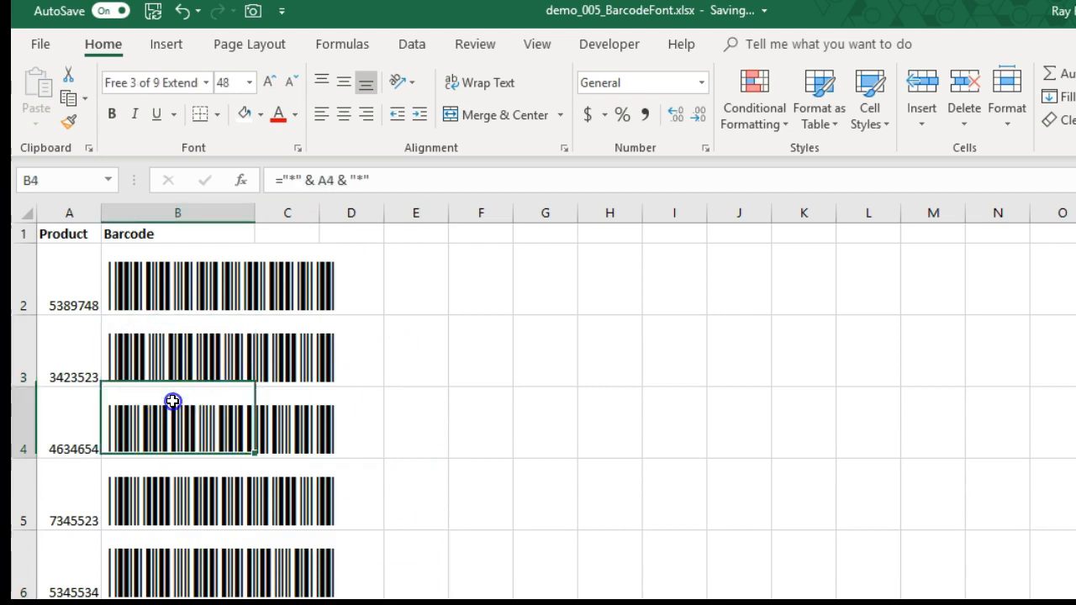
pyautogui.click(192, 489)
pyautogui.click(194, 555)
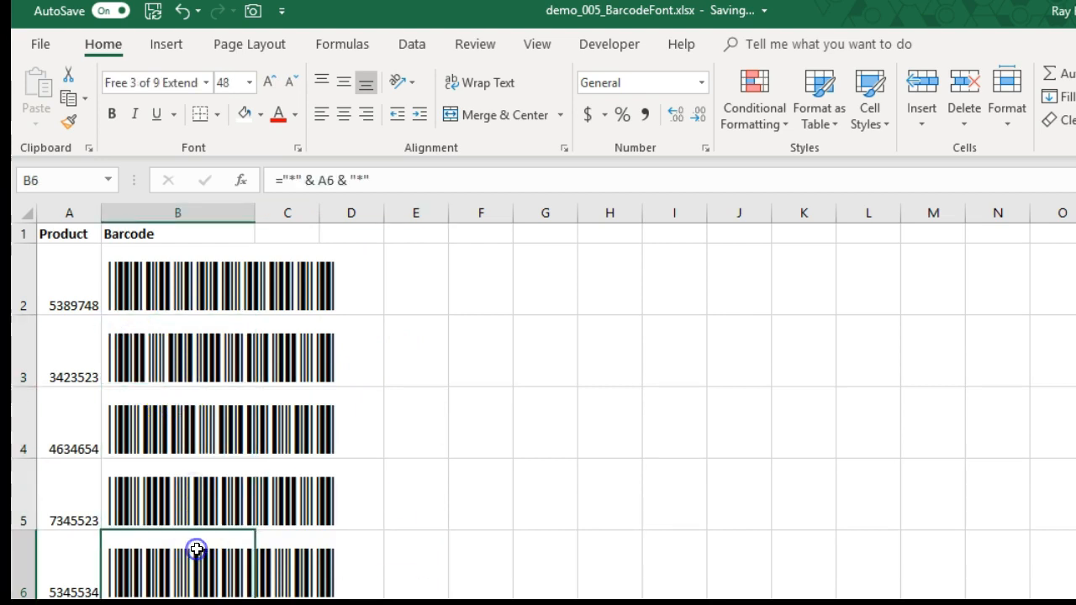
pyautogui.click(443, 505)
pyautogui.scroll(-2, 442, 536)
pyautogui.scroll(2, 437, 529)
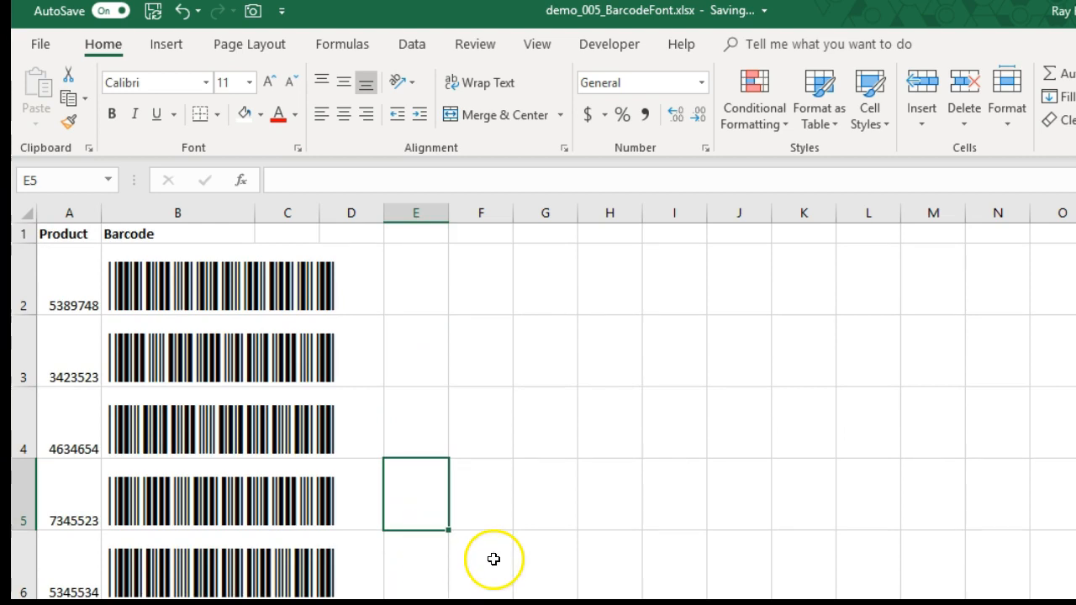
pyautogui.press('alt')
pyautogui.click(439, 542)
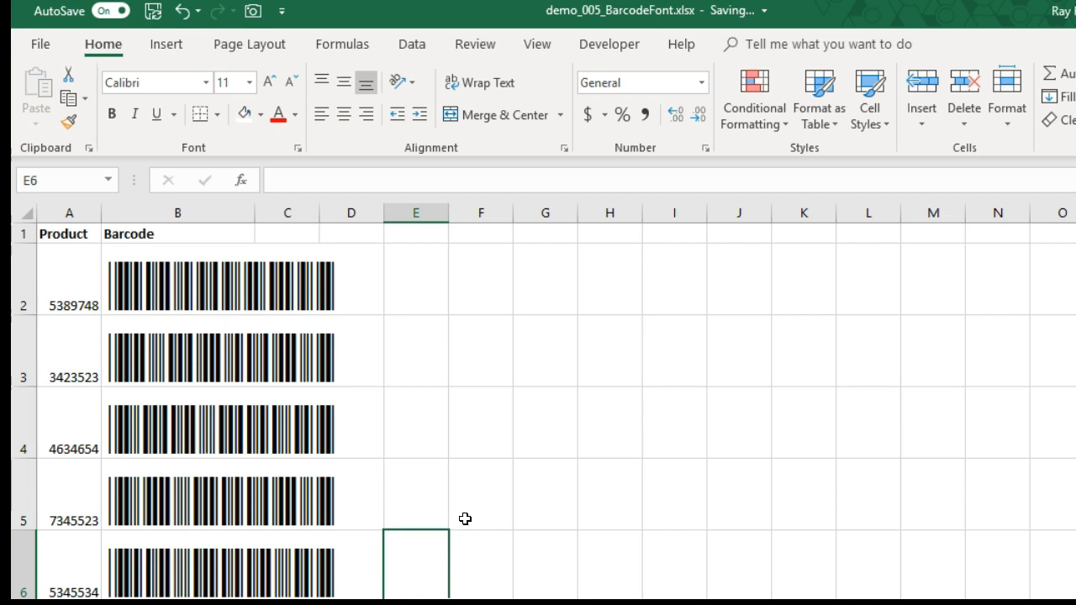
pyautogui.click(152, 439)
pyautogui.click(161, 487)
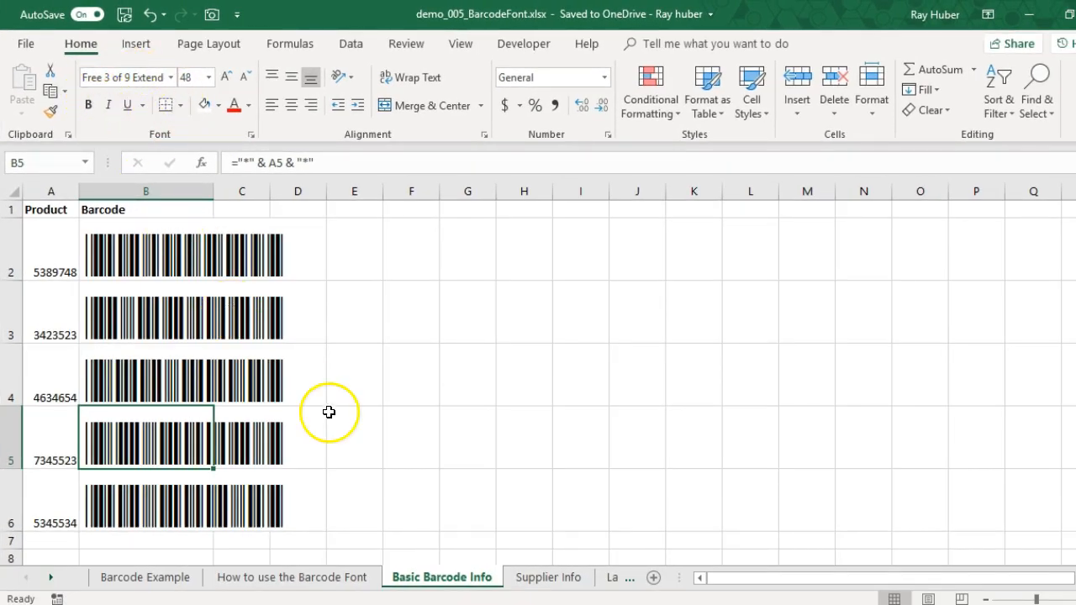
pyautogui.press('alt')
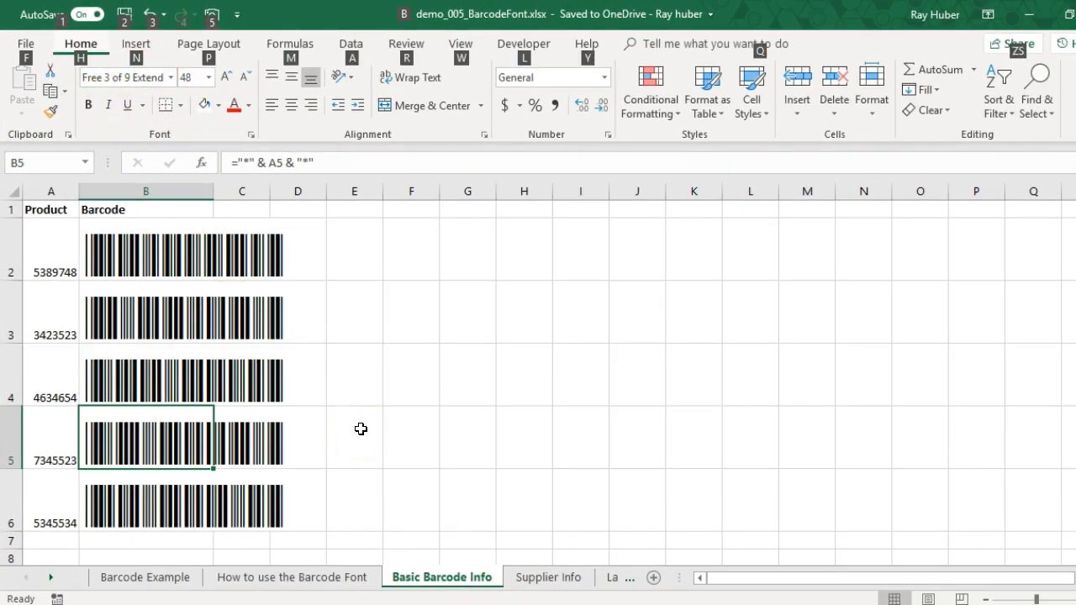
pyautogui.click(364, 429)
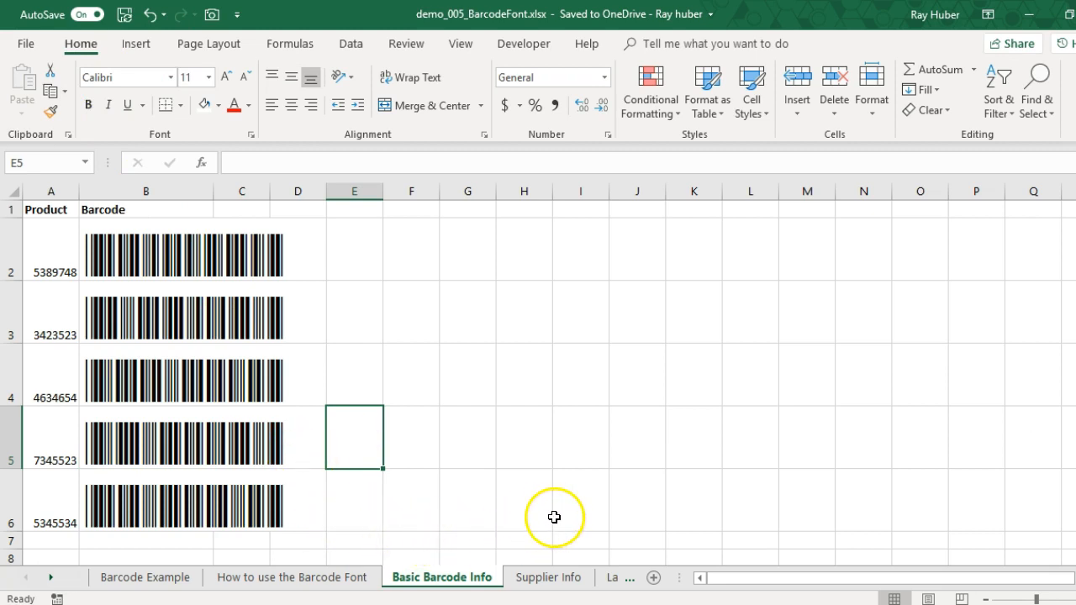
# - Review the product table on the Supplier Info sheet and the layout and description lookup formula on the Label Example sheet
pyautogui.click(541, 580)
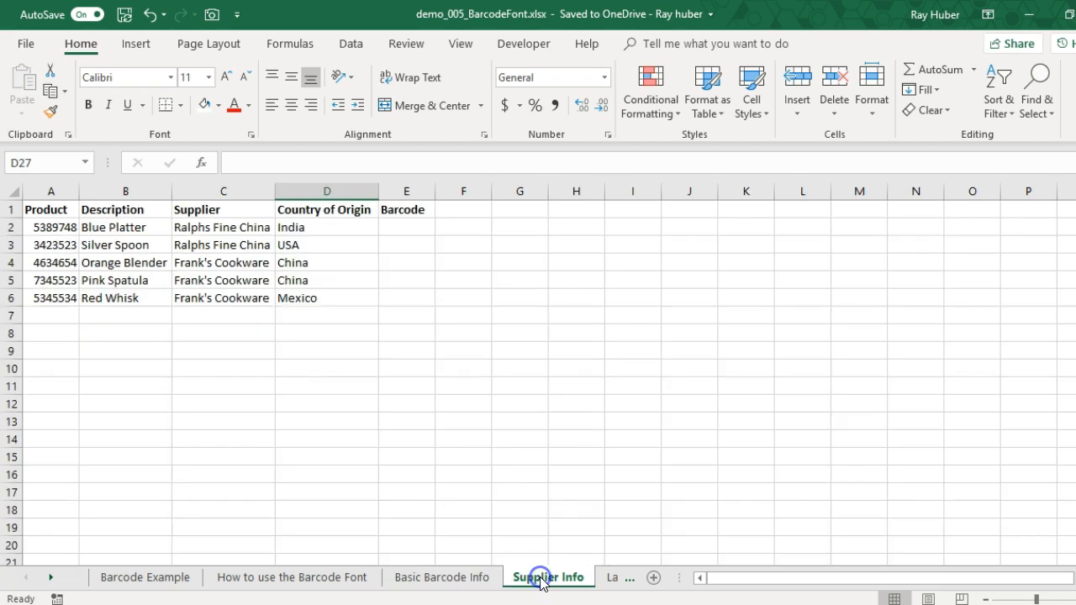
pyautogui.click(609, 579)
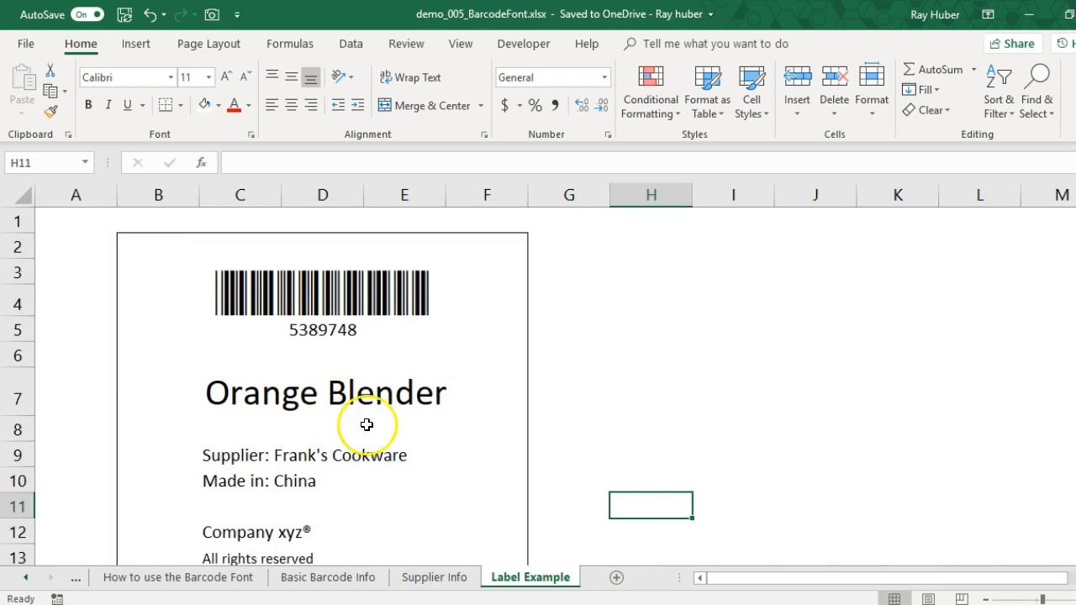
pyautogui.scroll(-2, 420, 493)
pyautogui.scroll(2, 420, 493)
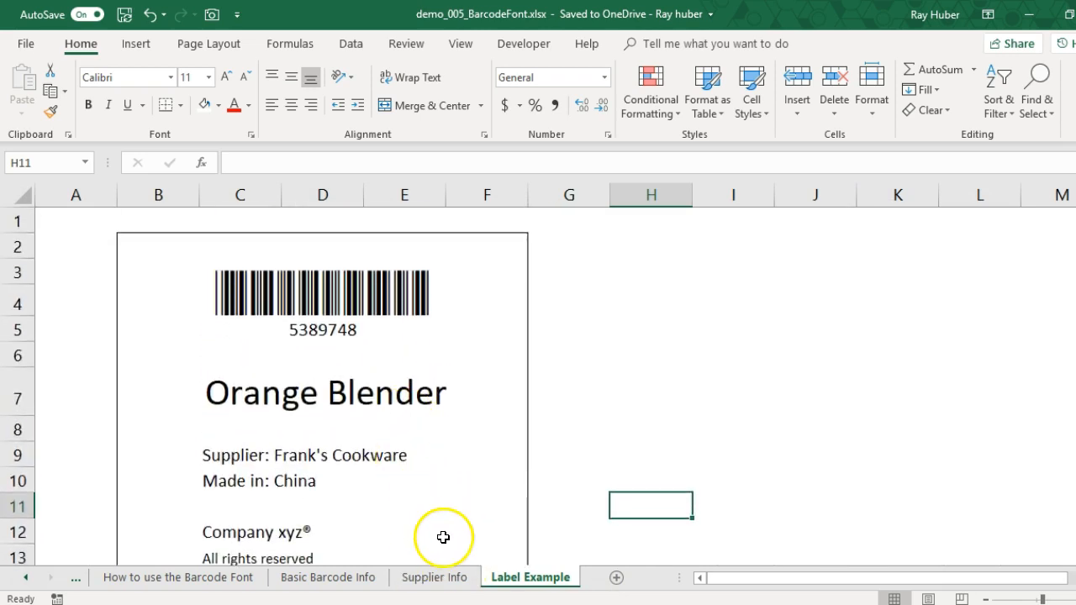
pyautogui.click(439, 578)
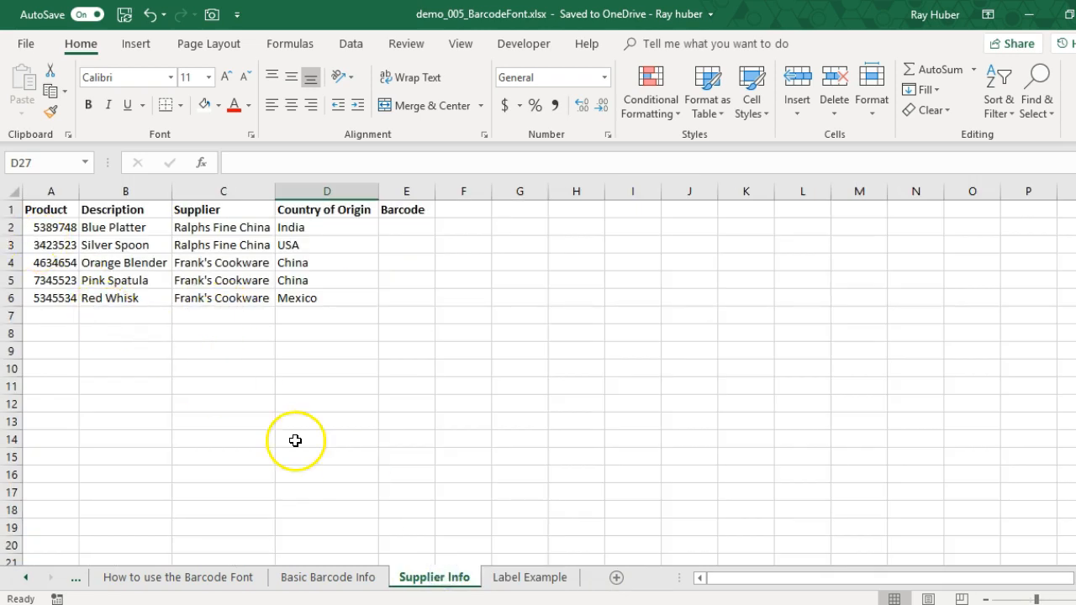
pyautogui.click(503, 589)
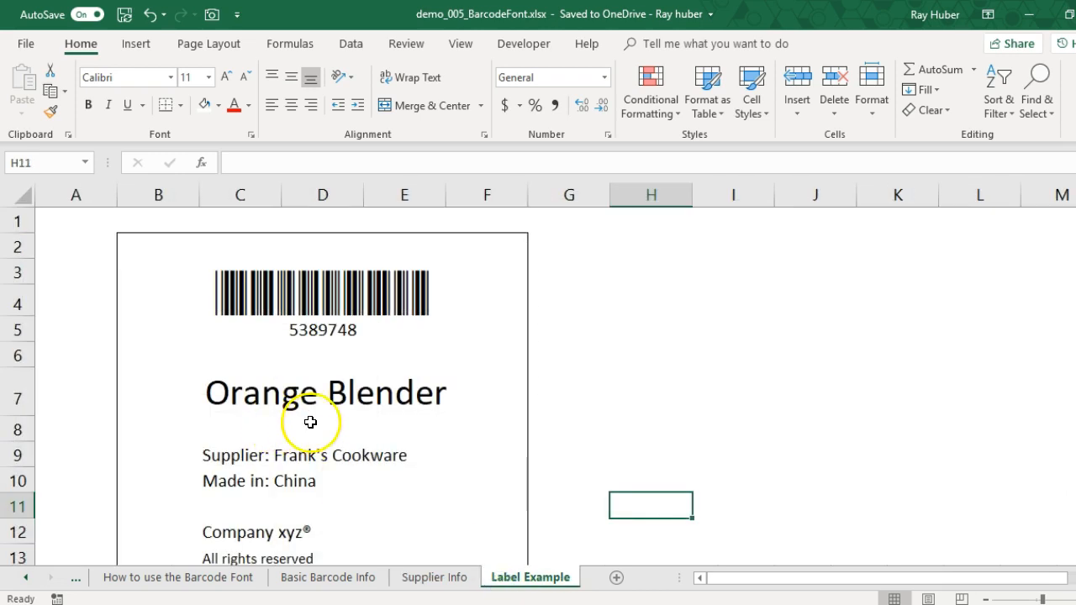
pyautogui.click(345, 400)
pyautogui.click(225, 392)
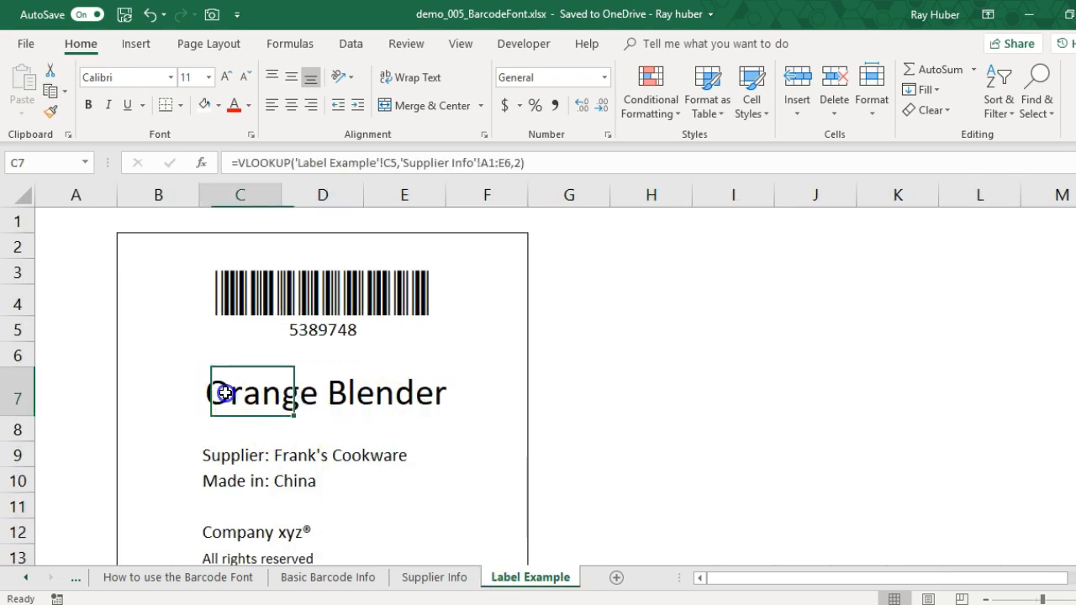
# - Try product numbers 3423523, 4634654, 7345523, 5389748 and again 4634654 in the label's product number cell C5
pyautogui.click(308, 329)
pyautogui.click(451, 335)
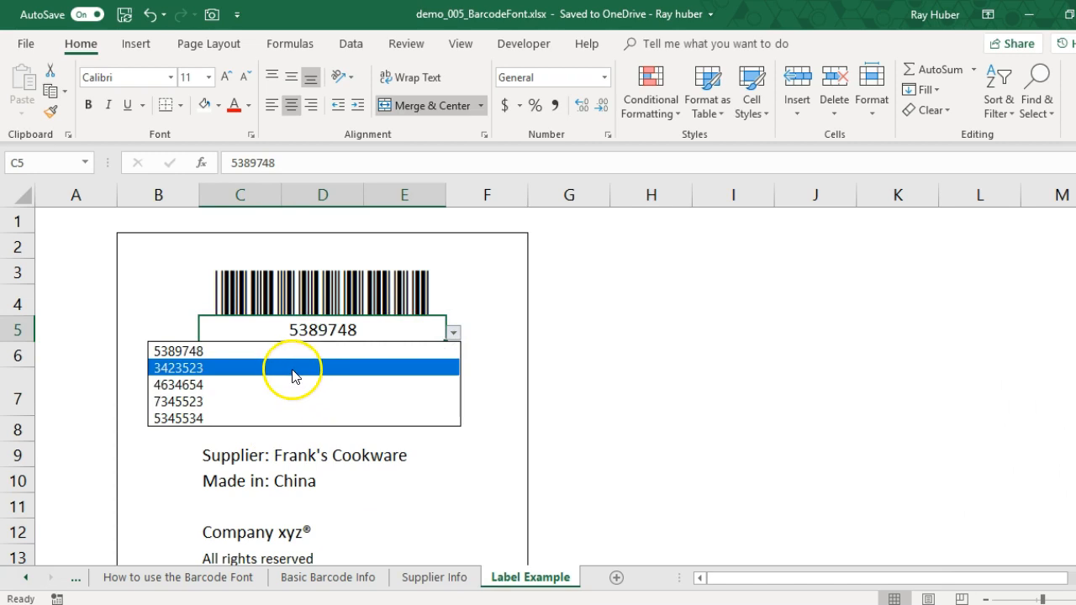
pyautogui.click(290, 369)
pyautogui.click(458, 336)
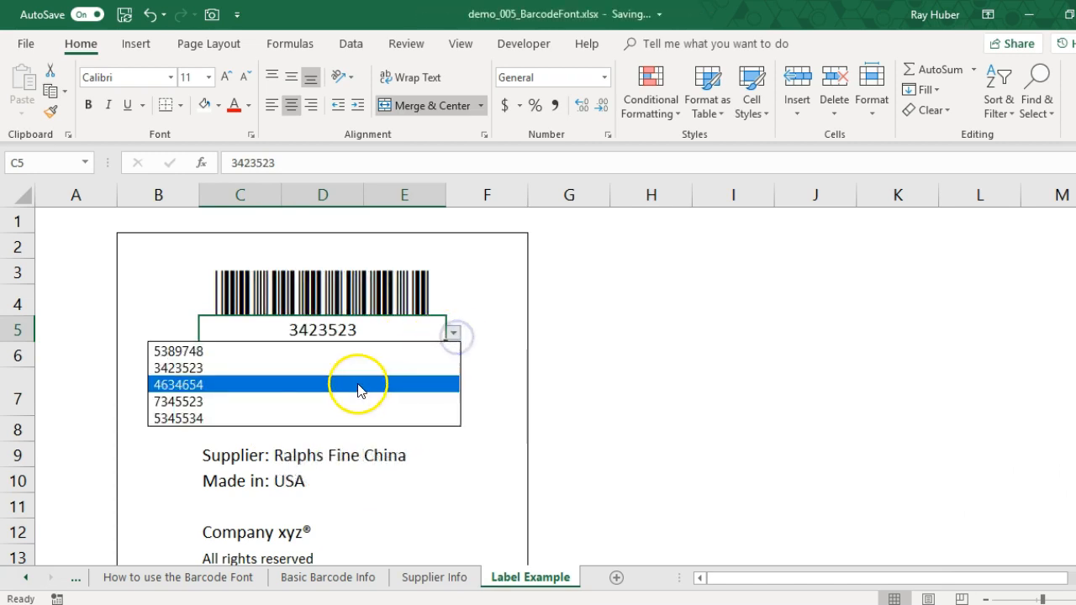
pyautogui.click(356, 384)
pyautogui.click(454, 335)
pyautogui.click(331, 402)
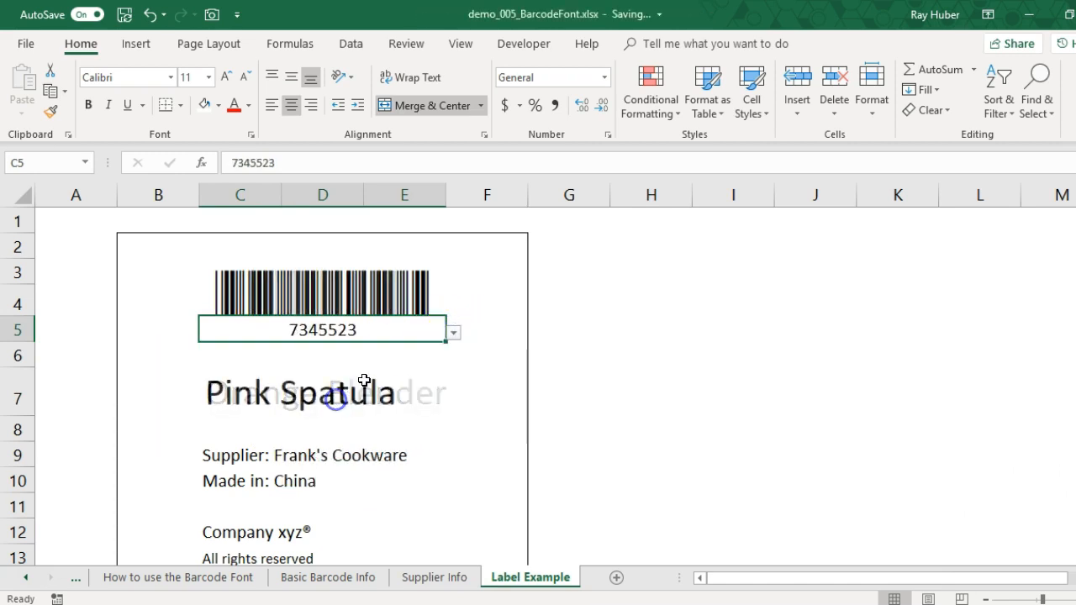
pyautogui.click(457, 337)
pyautogui.click(414, 350)
pyautogui.click(452, 335)
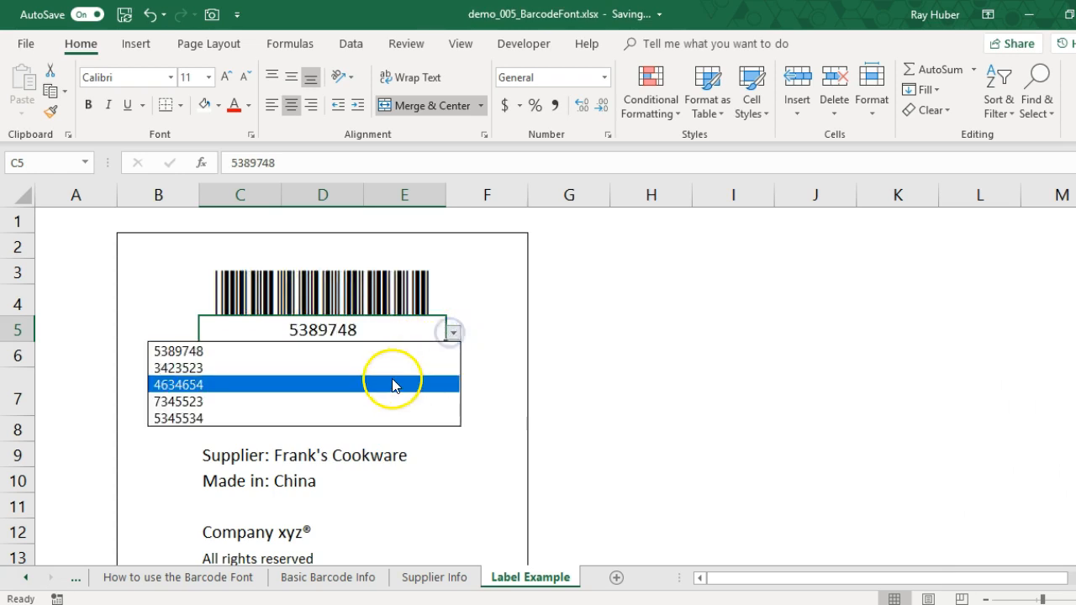
pyautogui.click(392, 383)
# - Set the product number in label cell C5 to 5345534
pyautogui.click(457, 336)
pyautogui.click(376, 418)
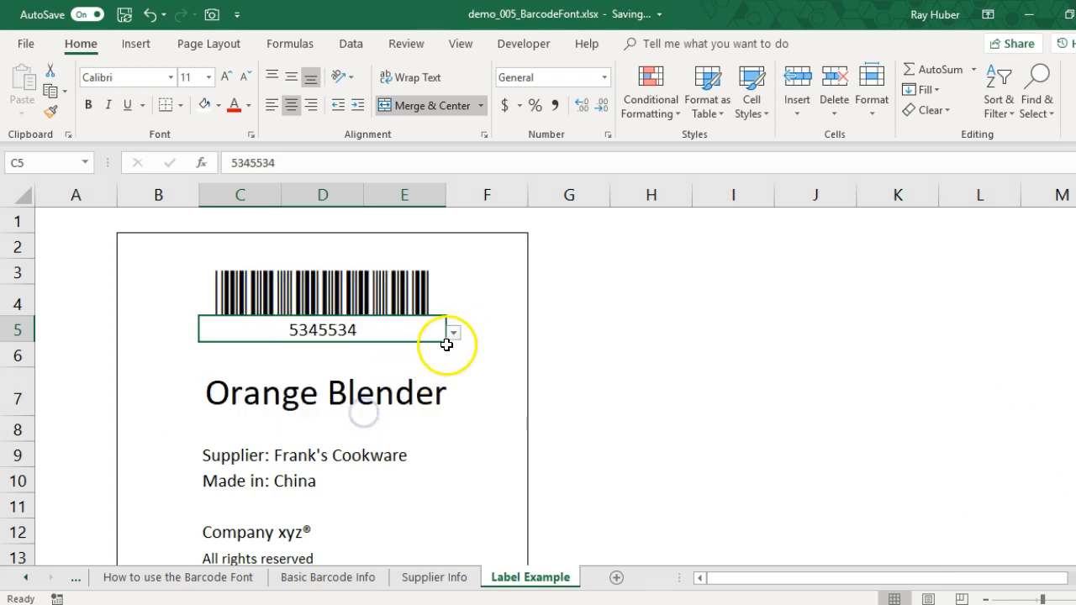
pyautogui.click(480, 362)
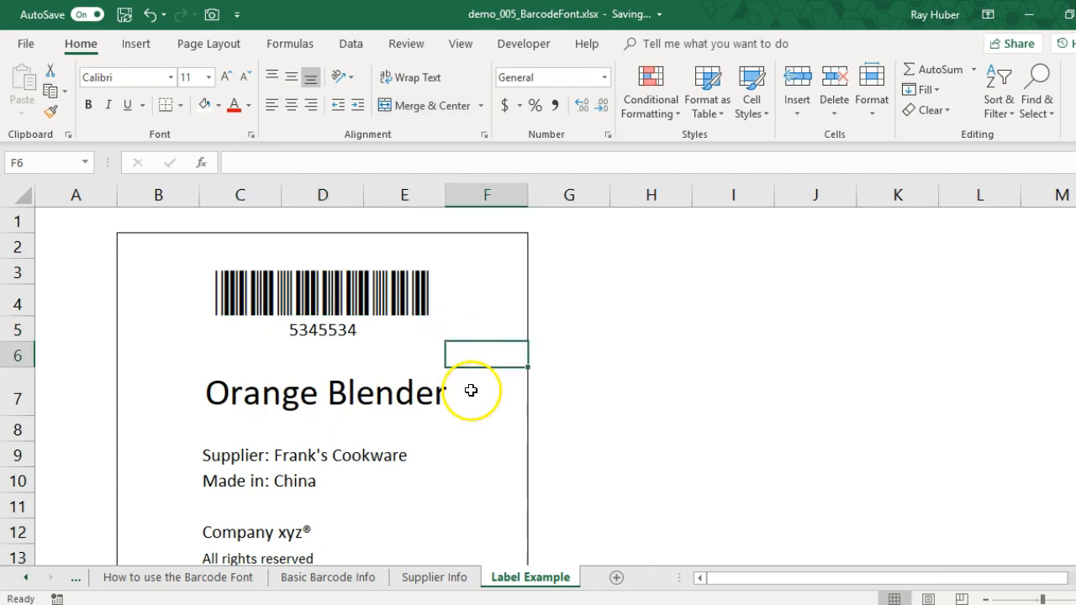
pyautogui.press('alt')
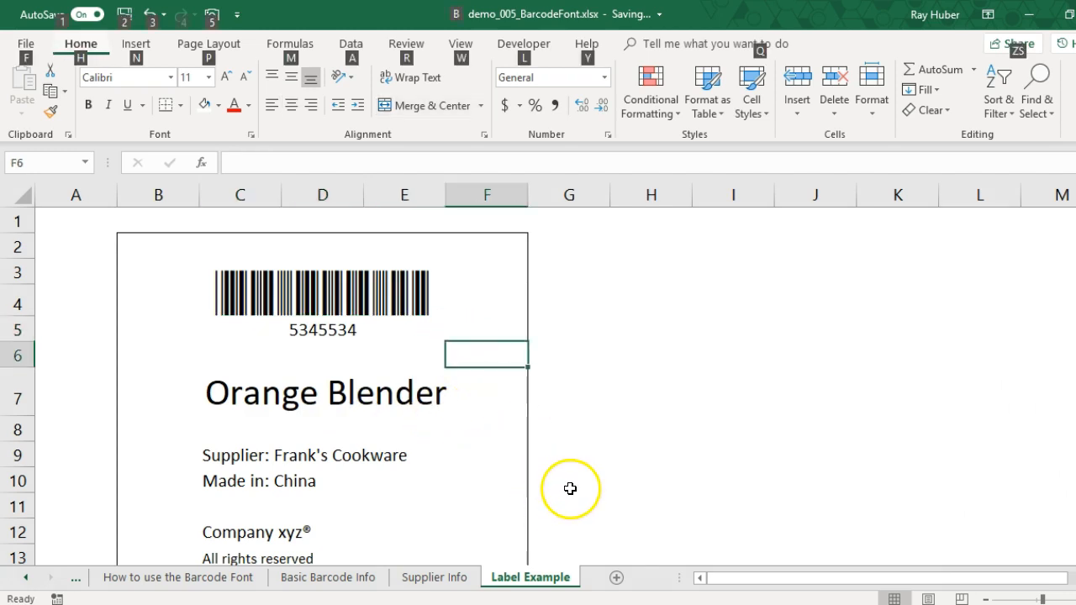
pyautogui.click(577, 447)
pyautogui.rightClick(577, 481)
pyautogui.click(533, 367)
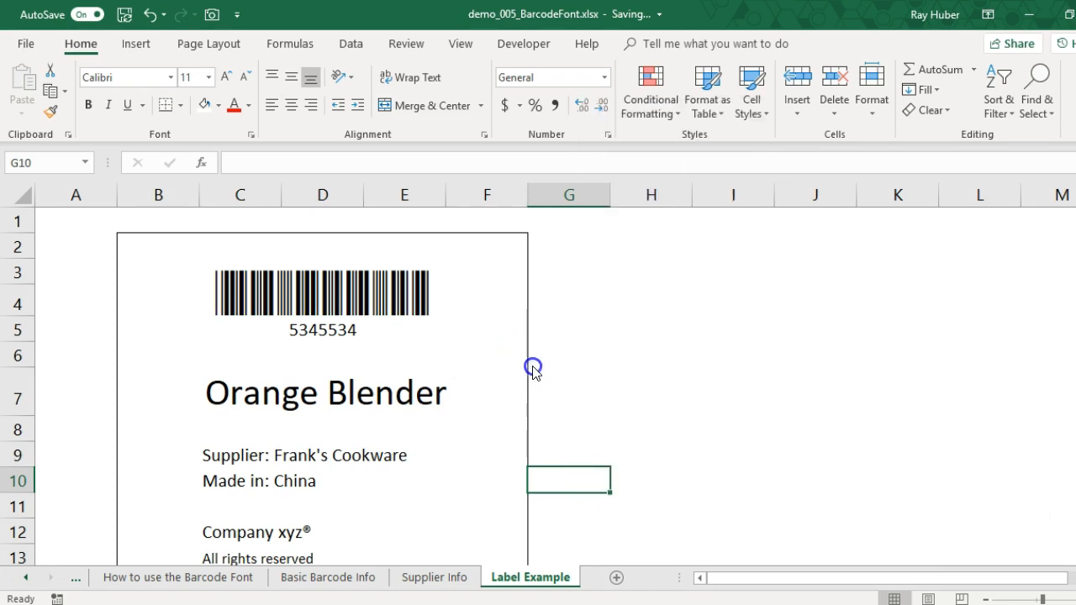
pyautogui.click(480, 358)
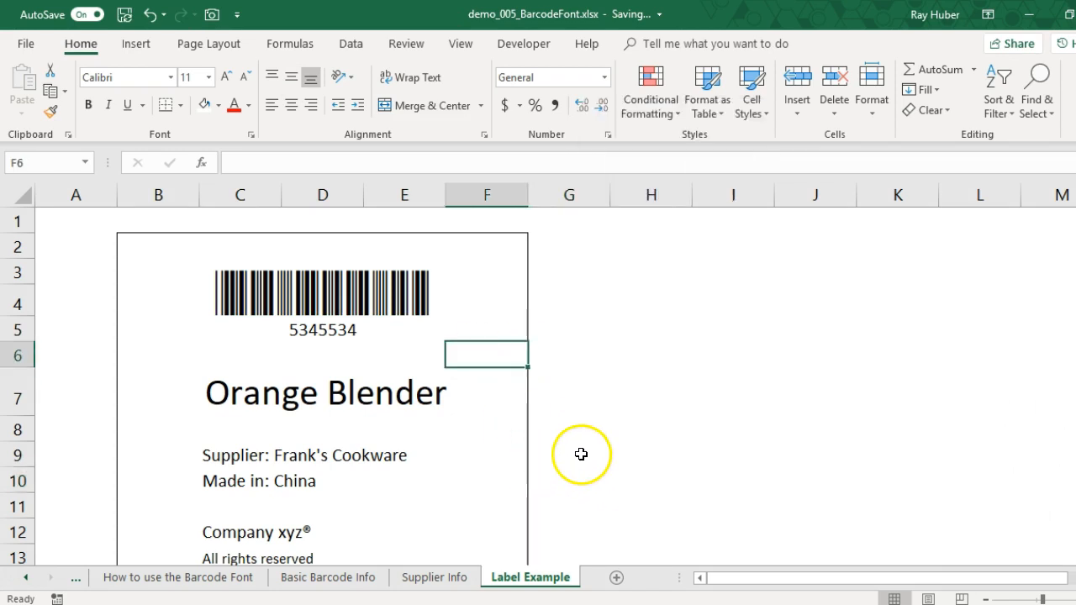
pyautogui.scroll(-2, 596, 440)
pyautogui.scroll(2, 596, 439)
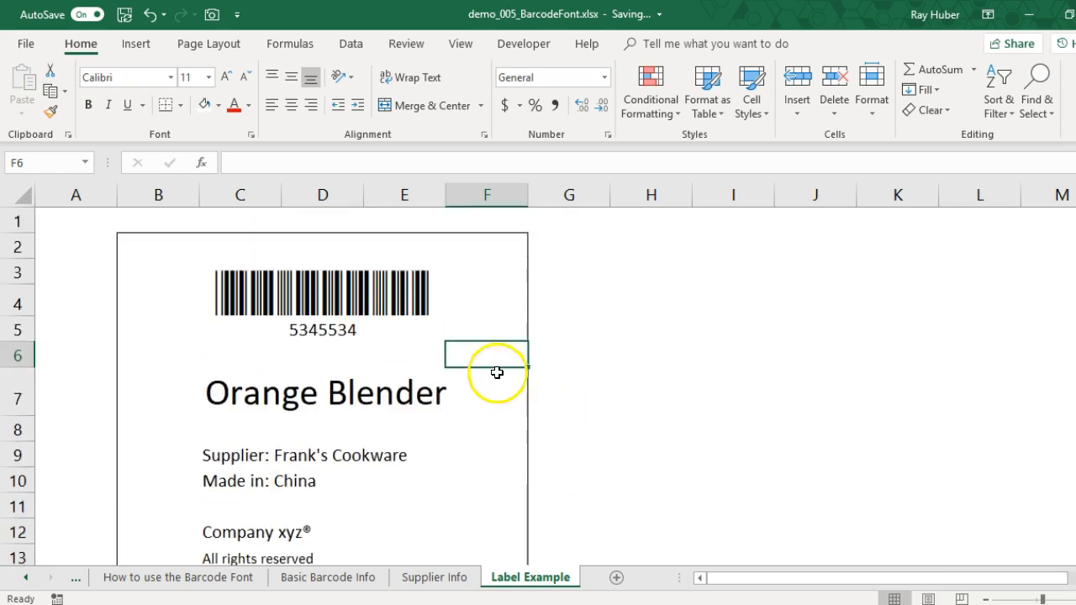
pyautogui.click(502, 329)
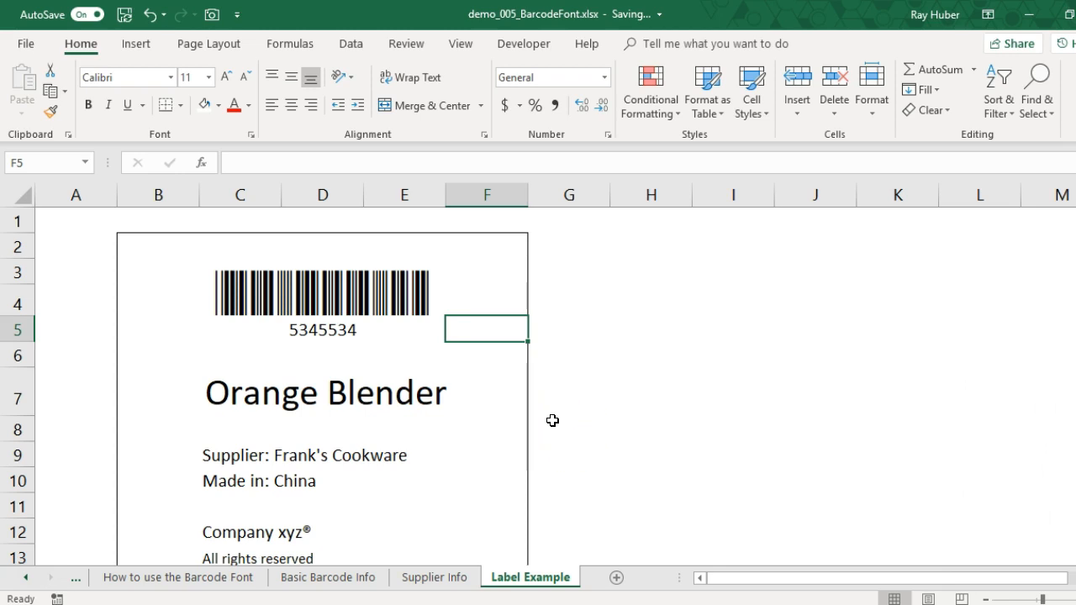
# - Review the product data in A2:D6 of the Supplier Info sheet and return to the Label Example sheet
pyautogui.click(425, 581)
pyautogui.moveTo(40, 229); pyautogui.dragTo(334, 308)
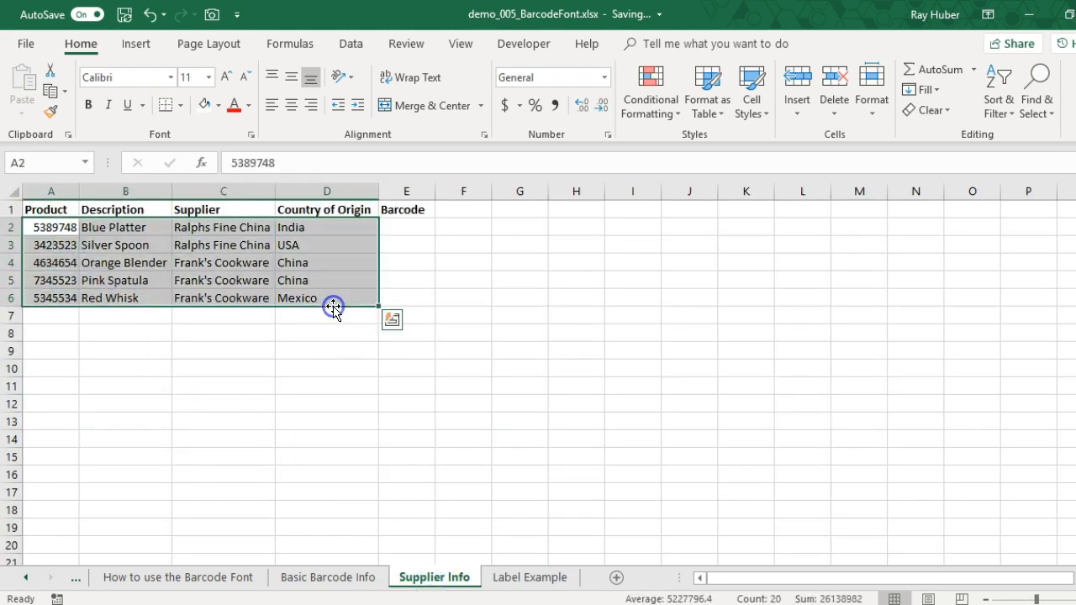
pyautogui.click(338, 395)
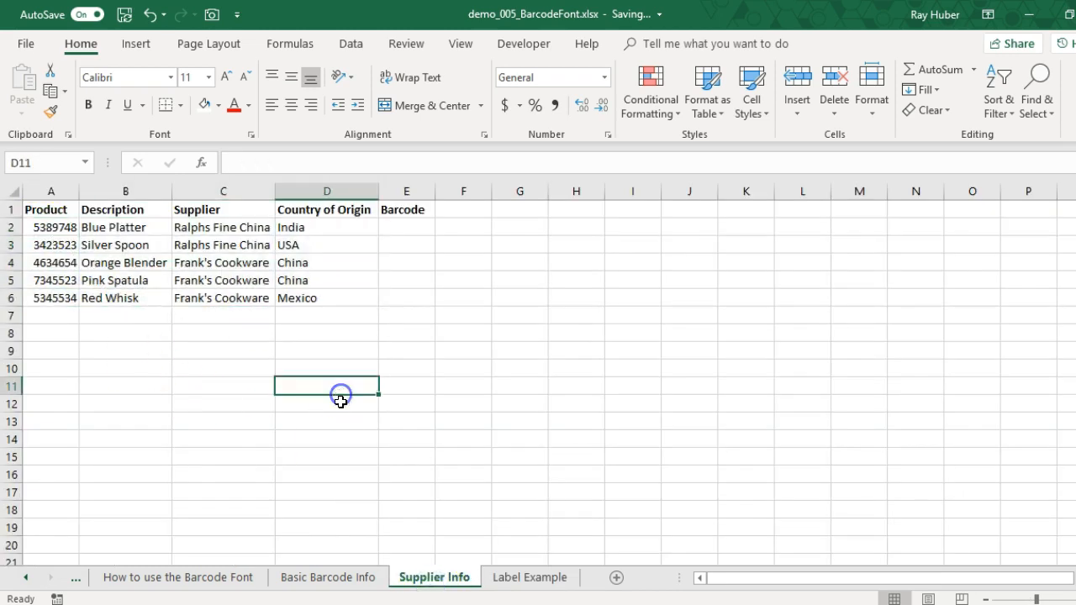
pyautogui.click(527, 580)
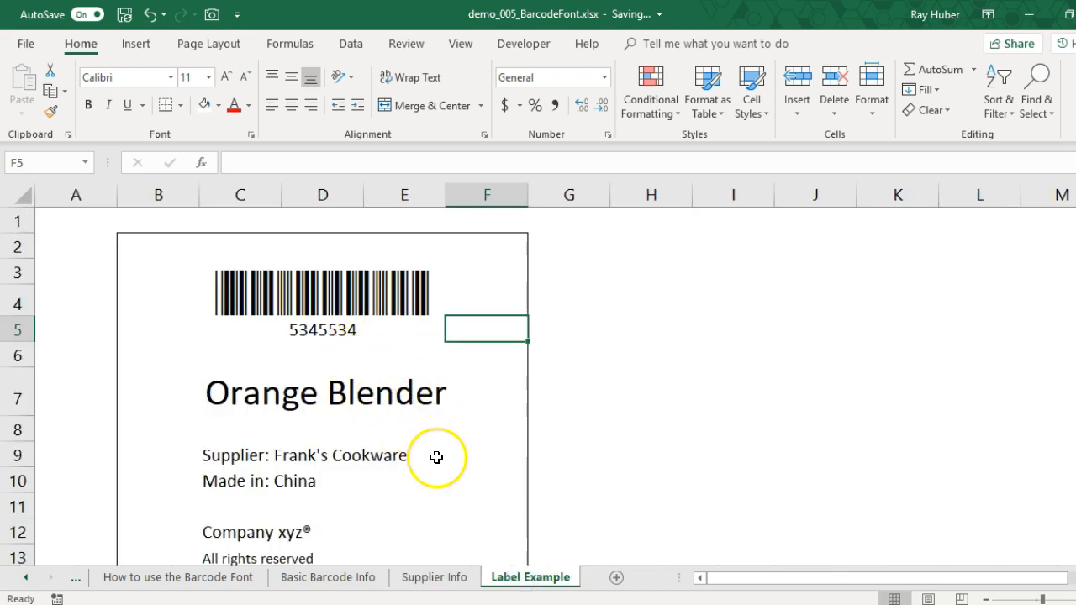
pyautogui.click(474, 435)
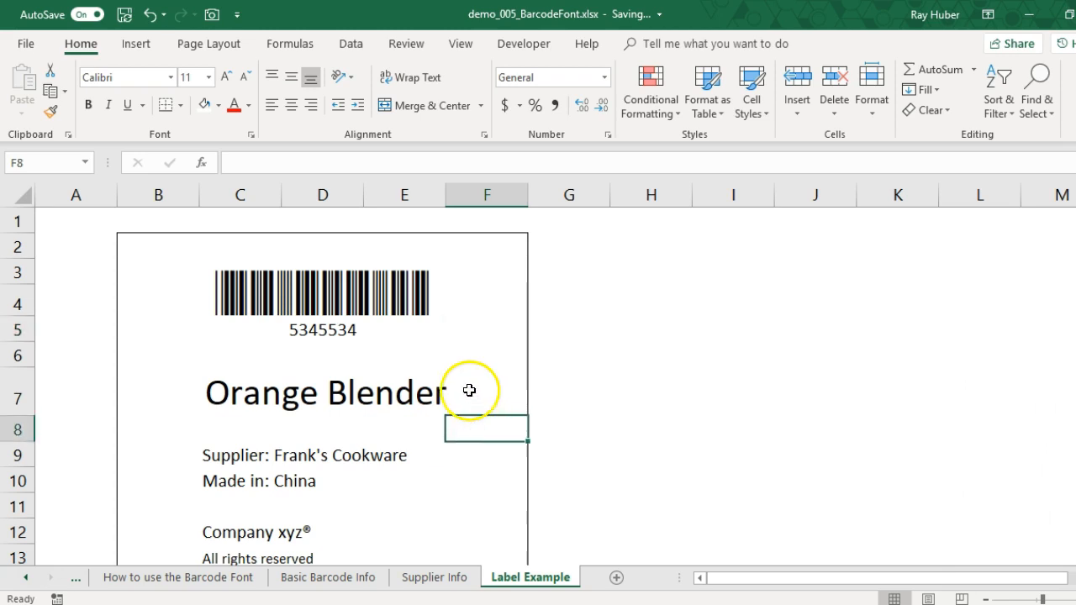